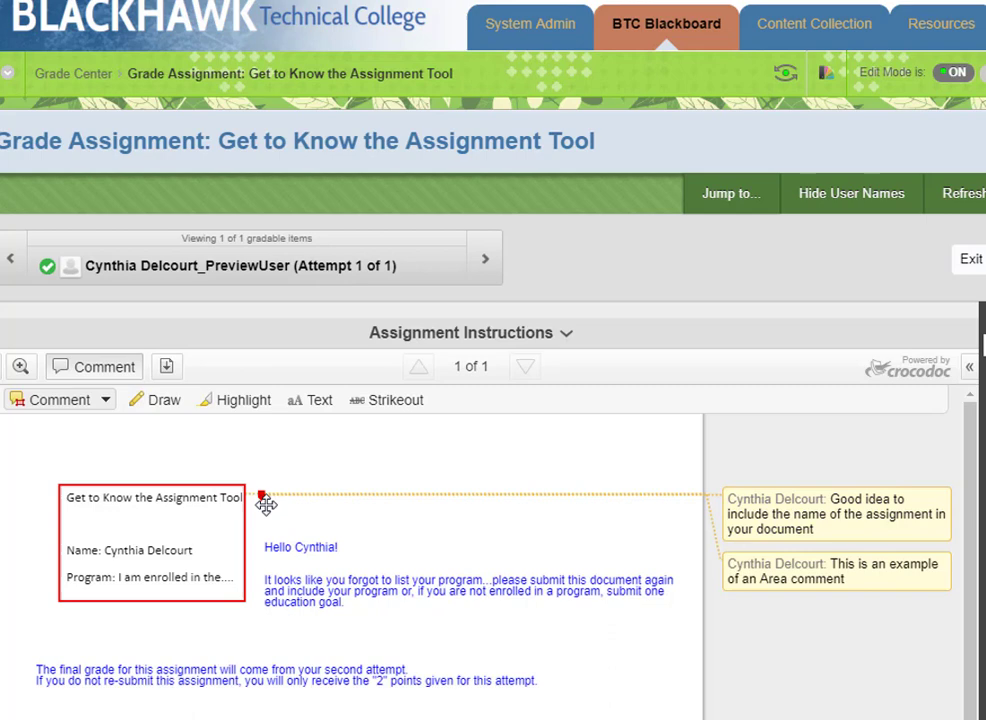
Step: Look through the comment types available in the grader
{"action": "left_click", "coordinate": [105, 405]}
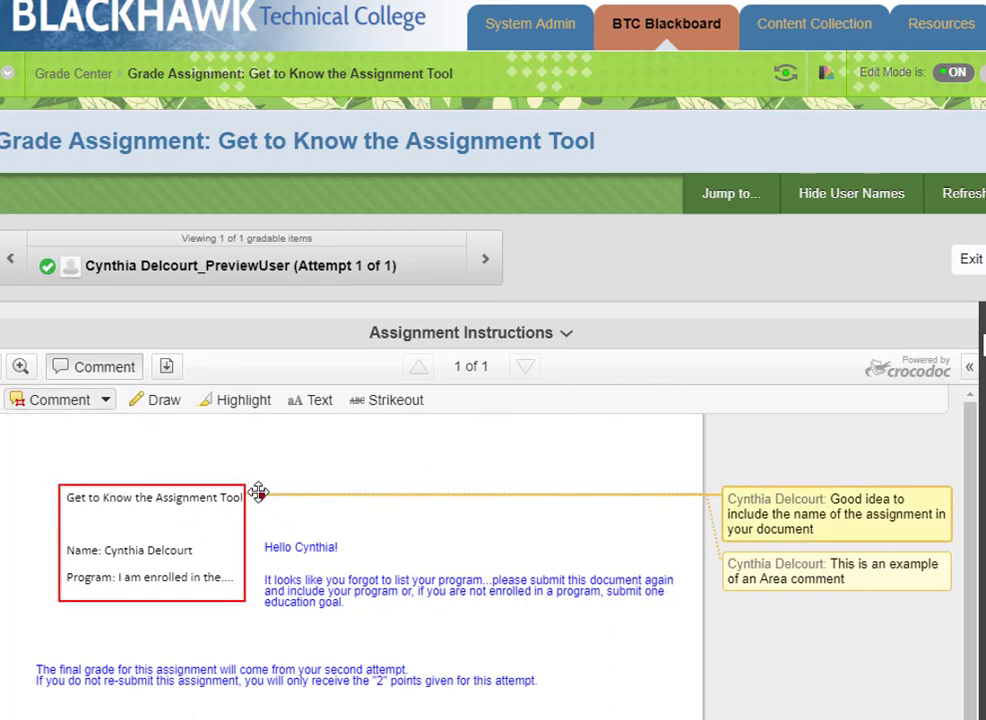
{"action": "mouse_move", "coordinate": [859, 513]}
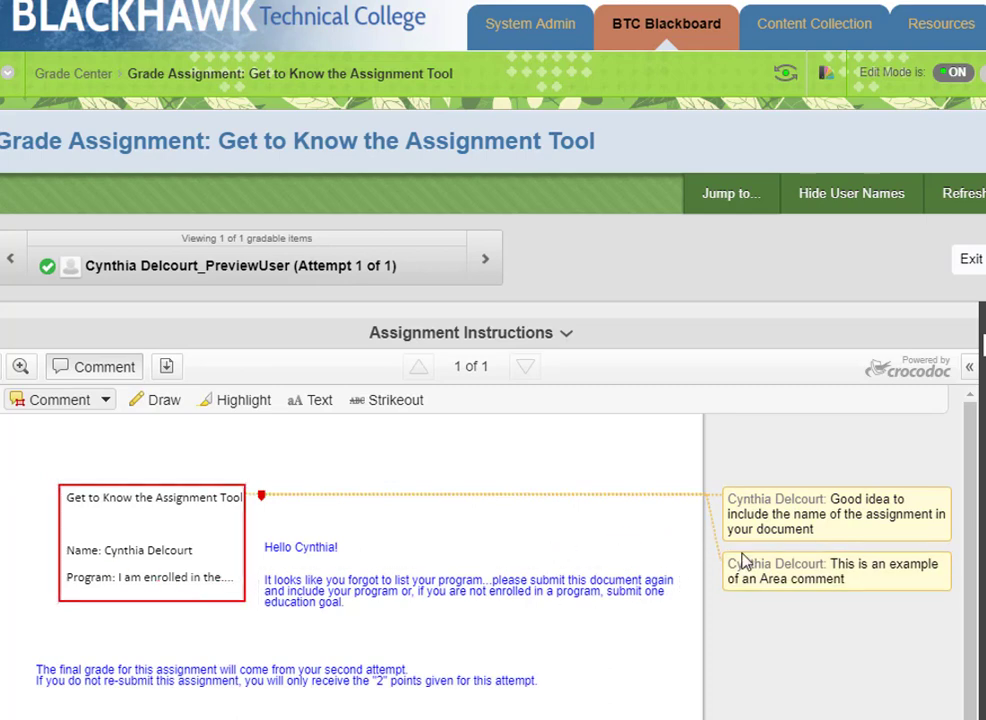
{"action": "mouse_move", "coordinate": [834, 577]}
{"action": "scroll", "coordinate": [820, 695], "scroll_direction": "down", "scroll_amount": 3}
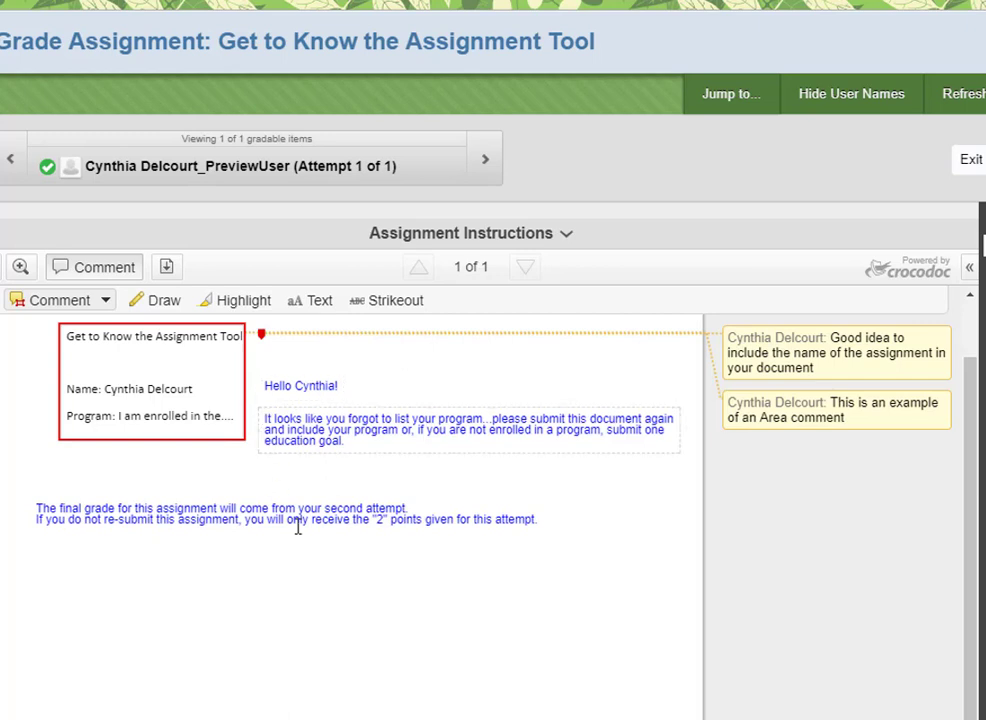
{"action": "scroll", "coordinate": [340, 560], "scroll_direction": "up", "scroll_amount": 2}
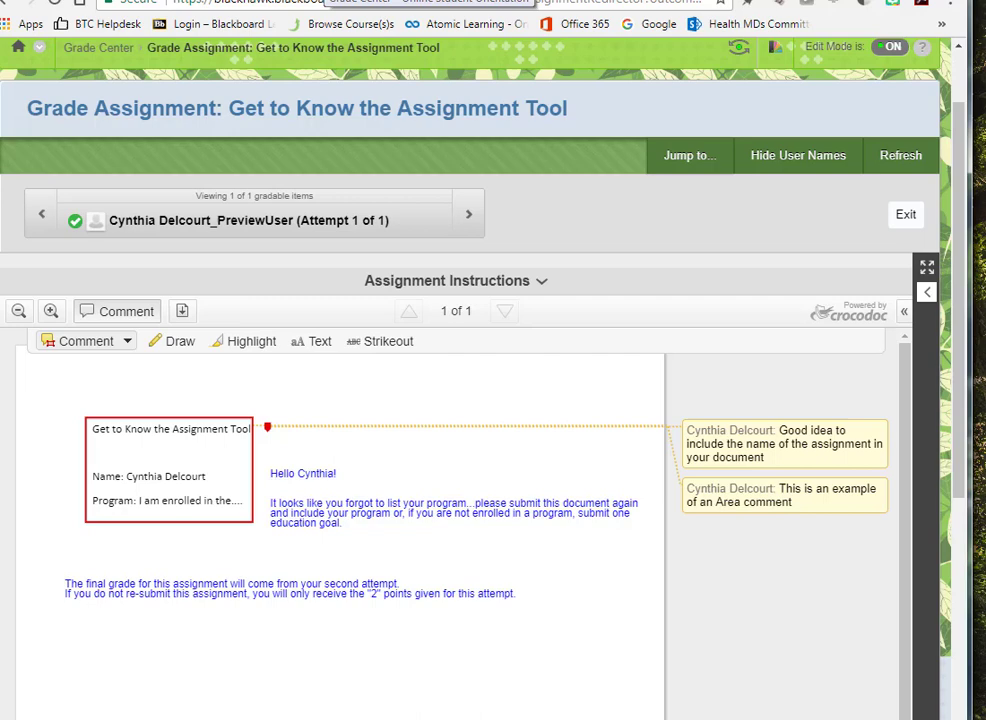
Step: From the Full Grade Center, open the Practice Assignment's first attempt, then move to attempt 2
{"action": "left_click", "coordinate": [400, 2]}
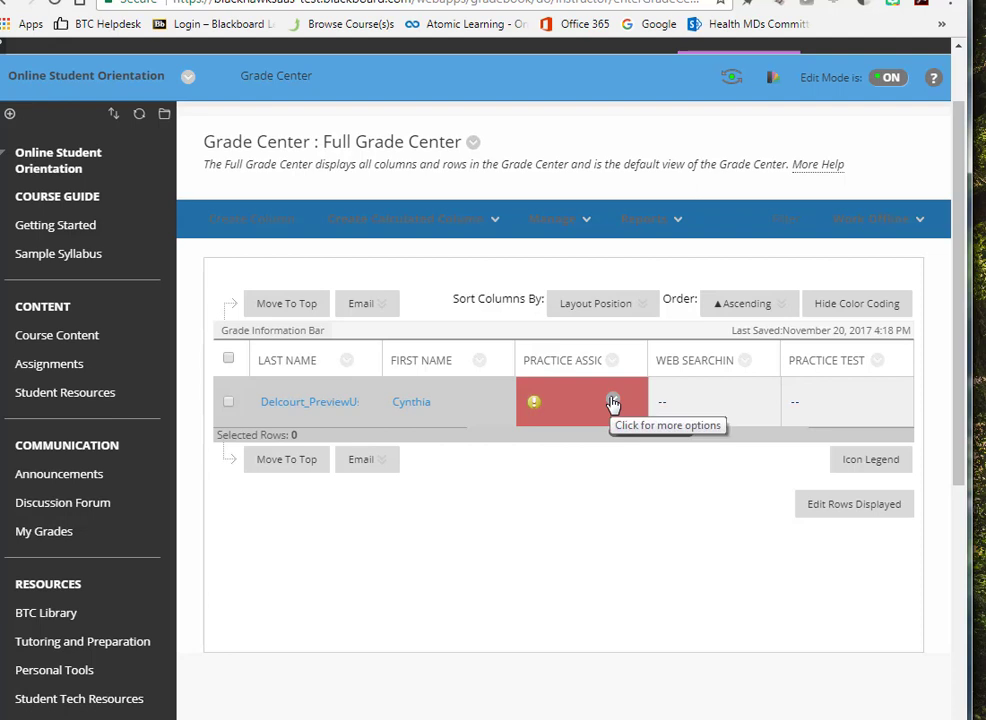
{"action": "left_click", "coordinate": [613, 402]}
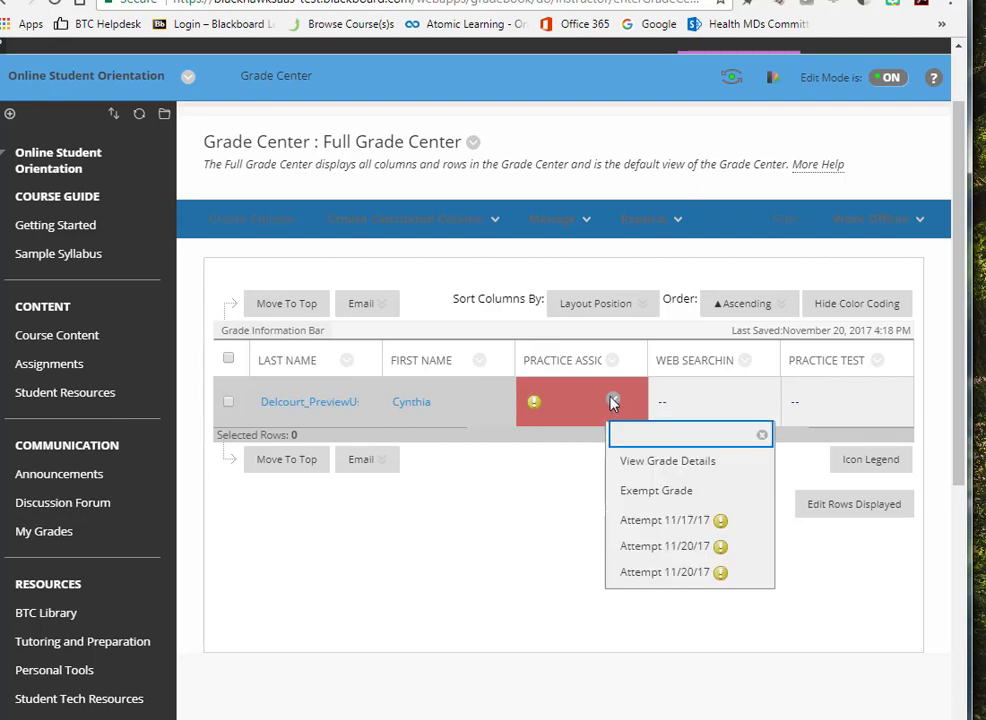
{"action": "left_click", "coordinate": [656, 524]}
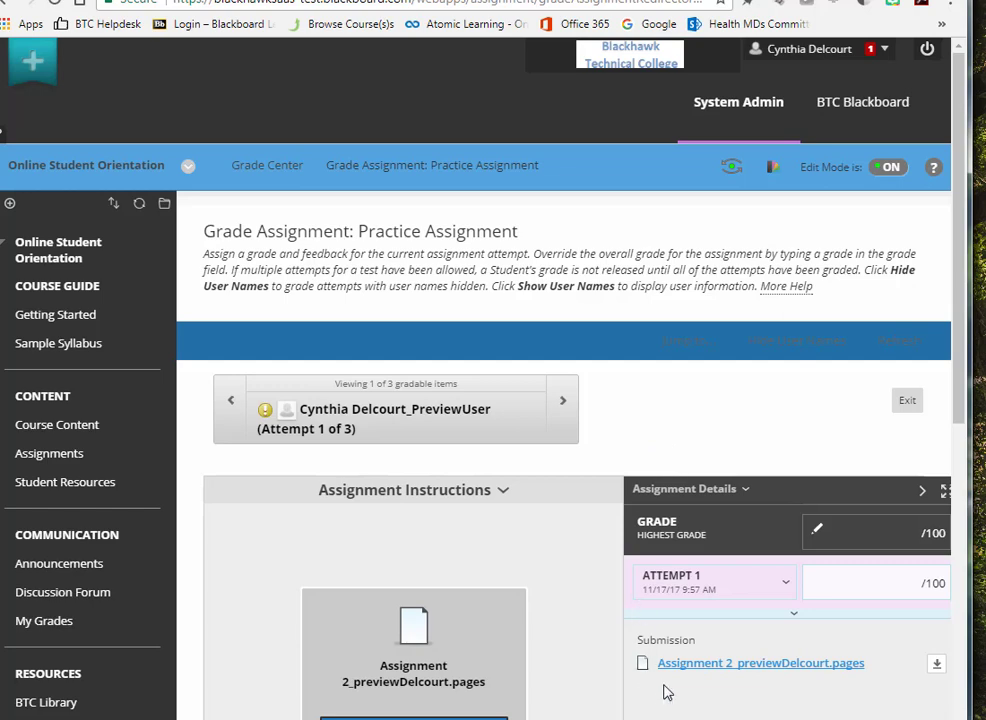
{"action": "scroll", "coordinate": [595, 665], "scroll_direction": "down", "scroll_amount": 2}
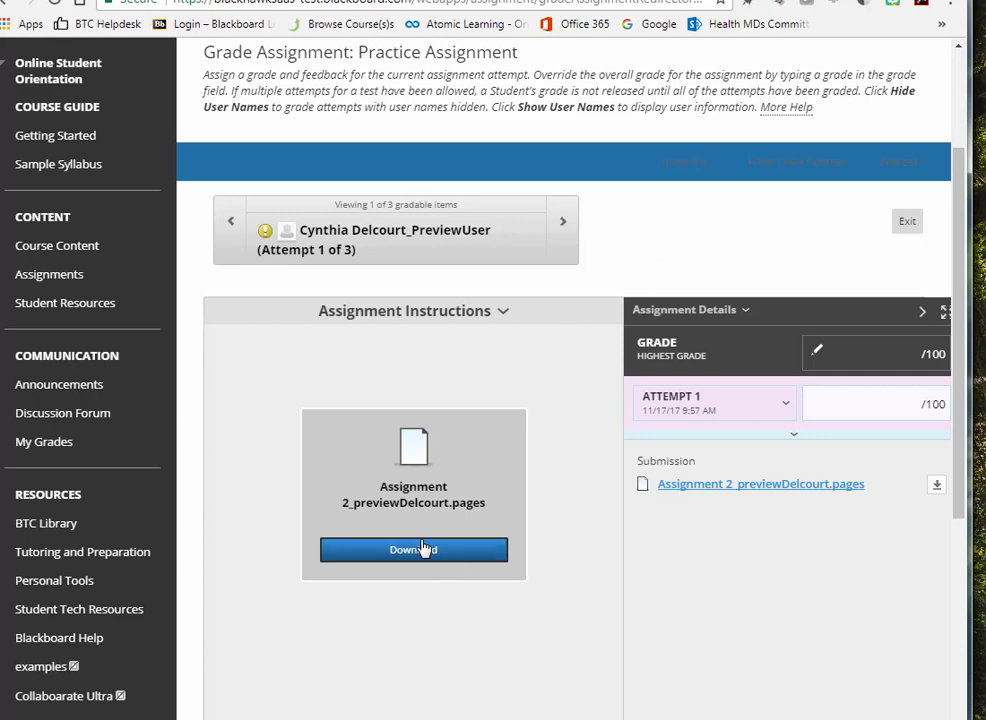
{"action": "left_click", "coordinate": [563, 225]}
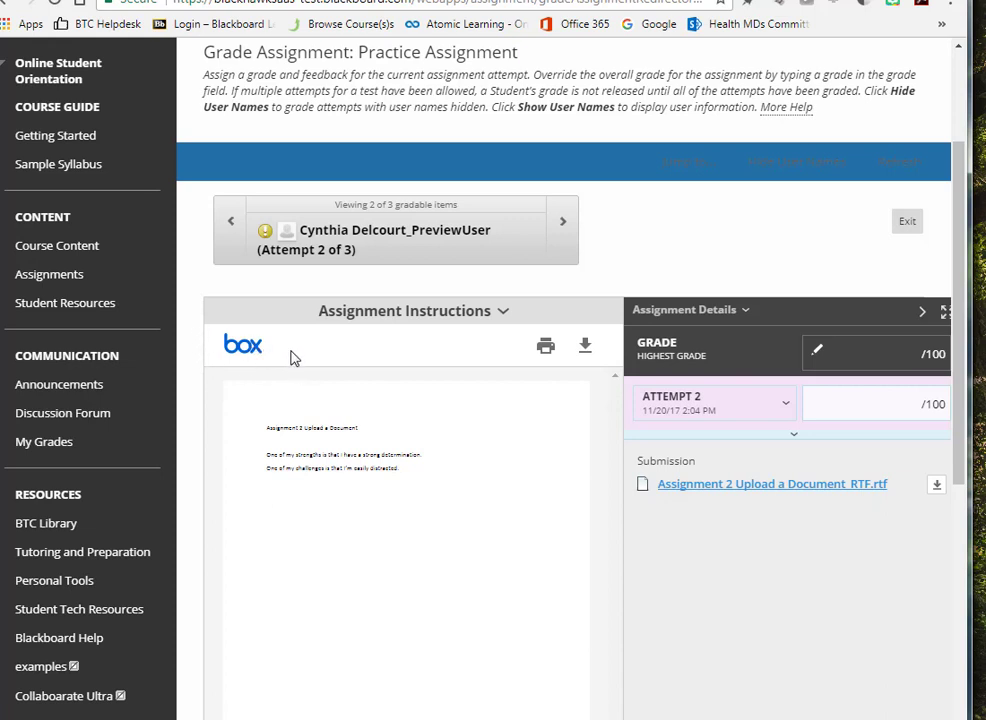
Step: Collapse the course menu and switch the Box viewer to point-comment mode
{"action": "left_click", "coordinate": [179, 260]}
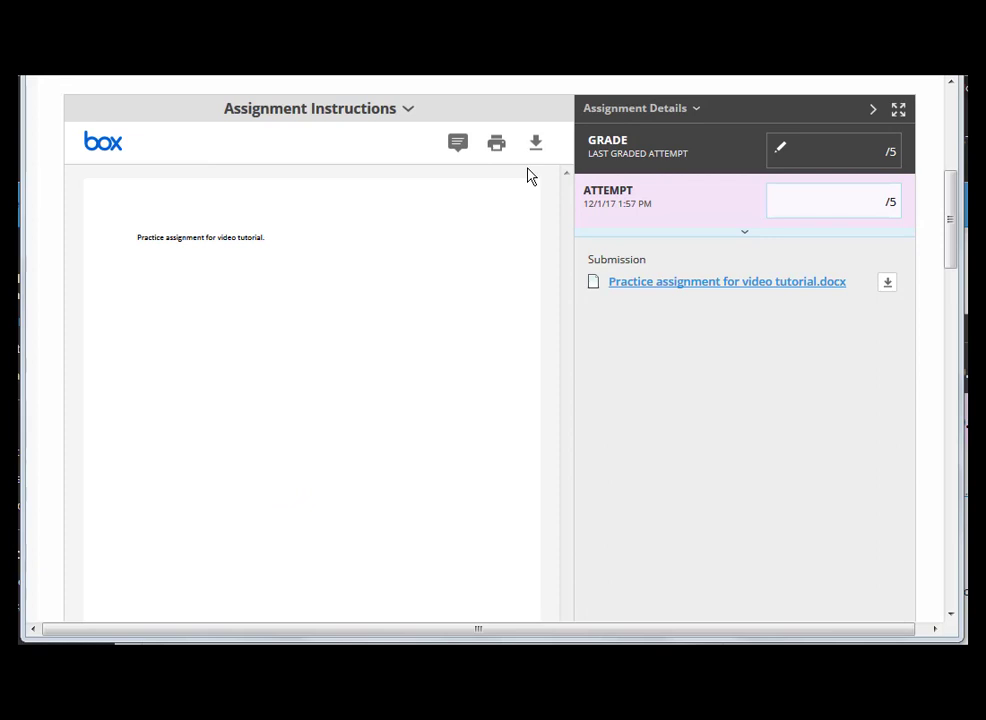
{"action": "left_click", "coordinate": [458, 146]}
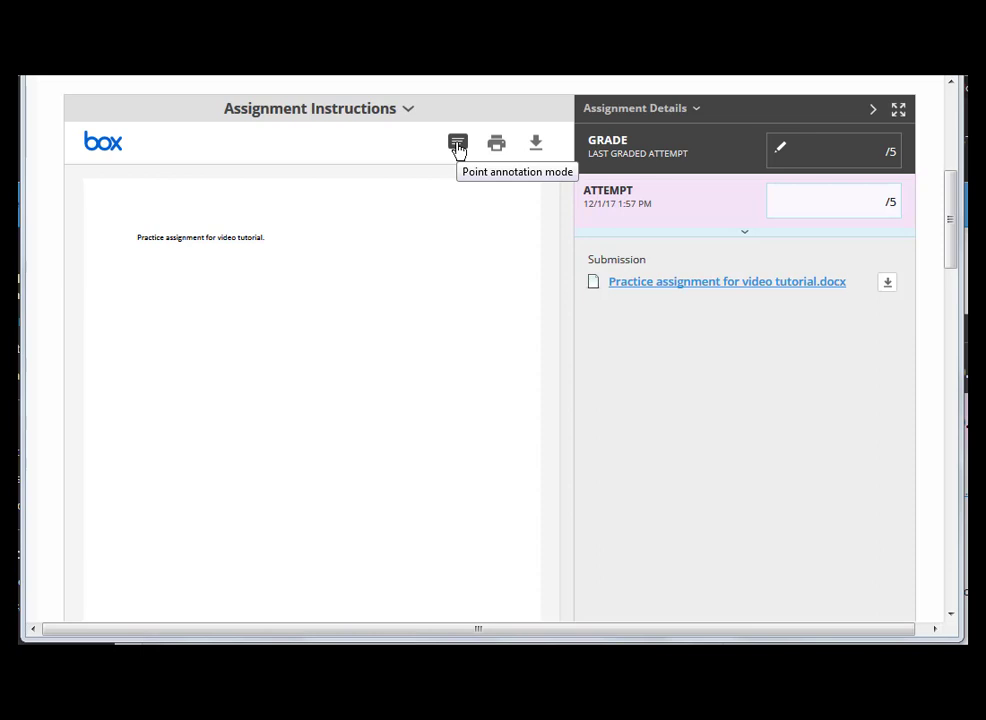
Step: Post a test point comment below the title line, then delete it
{"action": "left_click", "coordinate": [457, 145]}
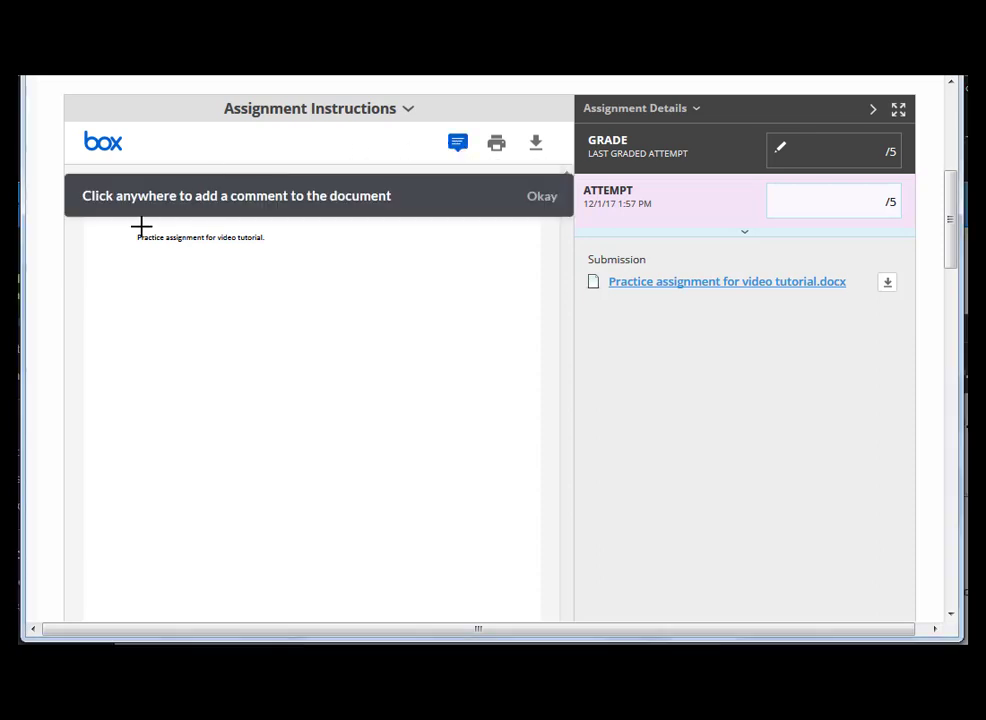
{"action": "left_click", "coordinate": [145, 285]}
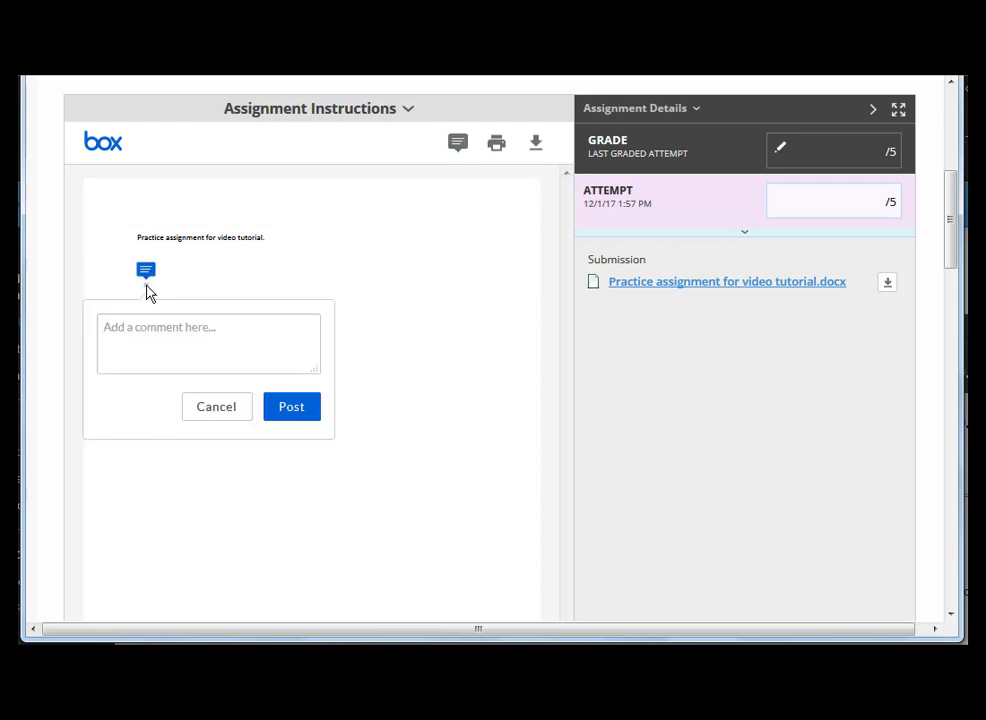
{"action": "left_click", "coordinate": [152, 353]}
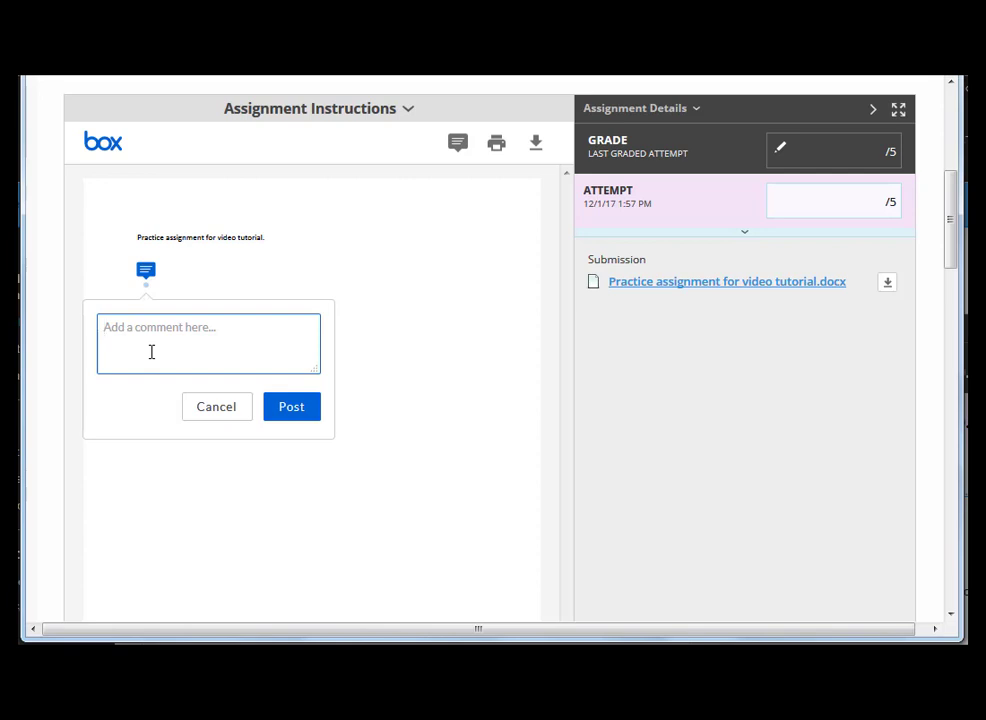
{"action": "type", "text": "comments are entered here"}
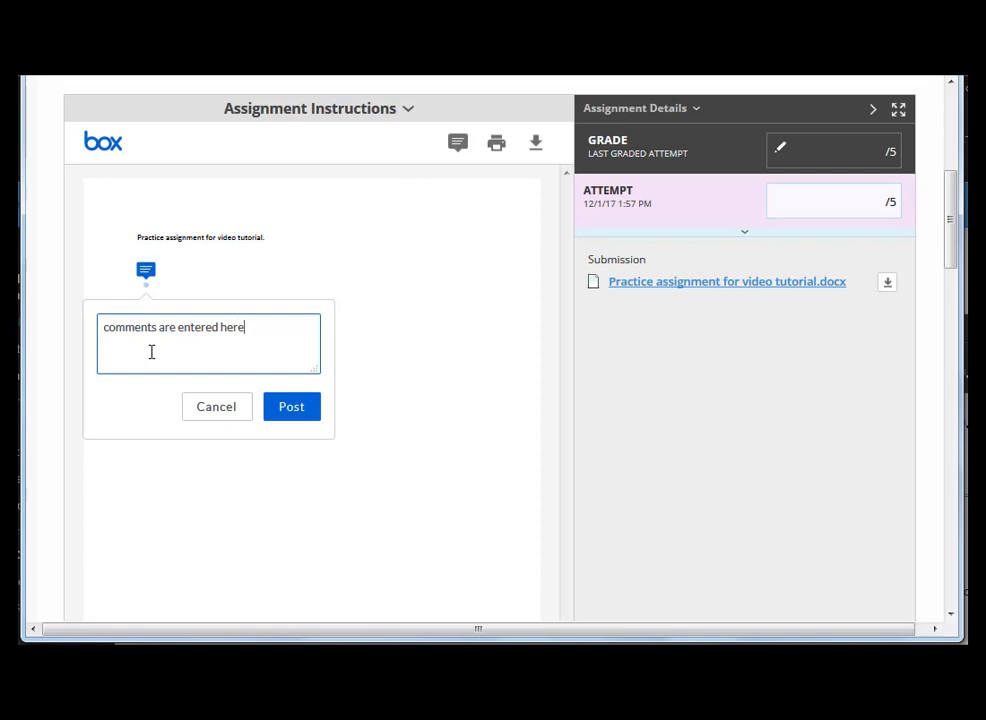
{"action": "left_click", "coordinate": [289, 412]}
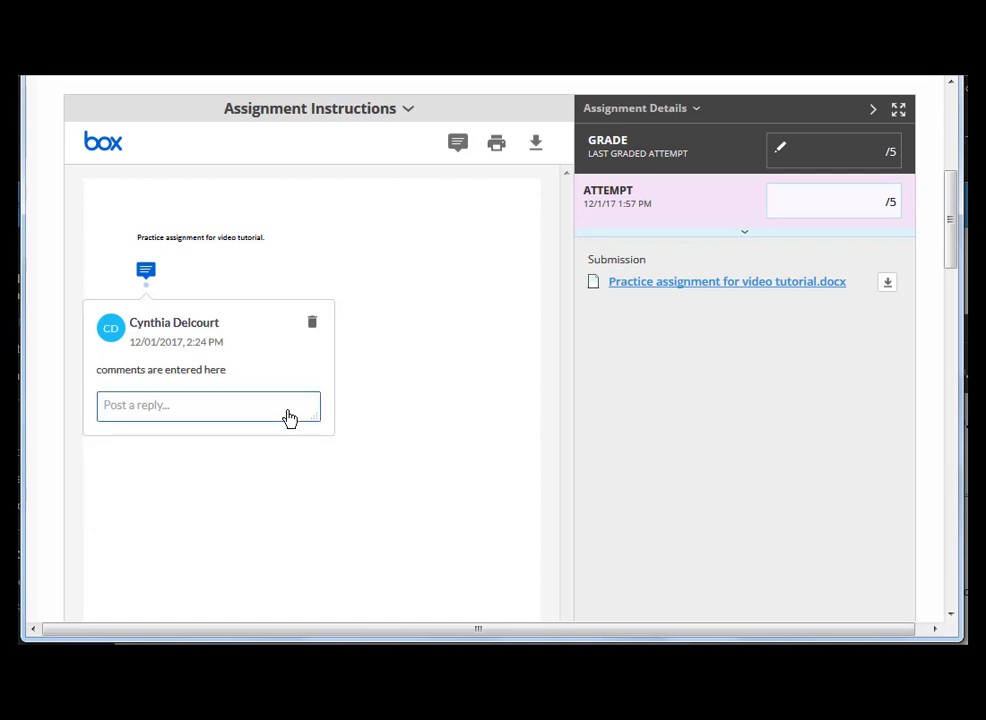
{"action": "left_click", "coordinate": [193, 422]}
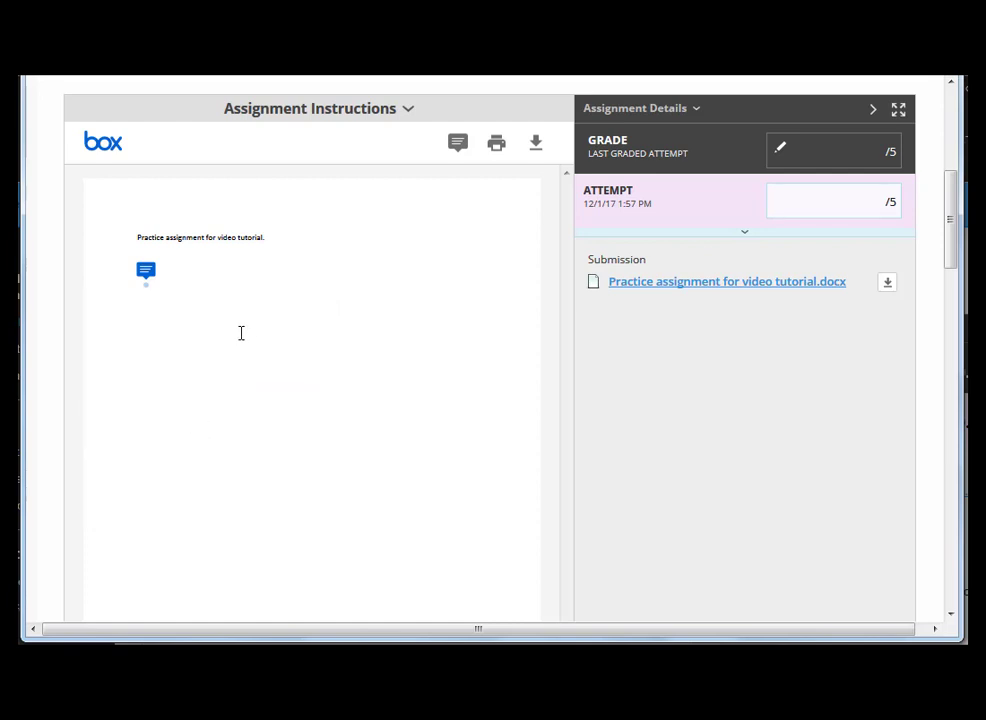
{"action": "left_click", "coordinate": [146, 270]}
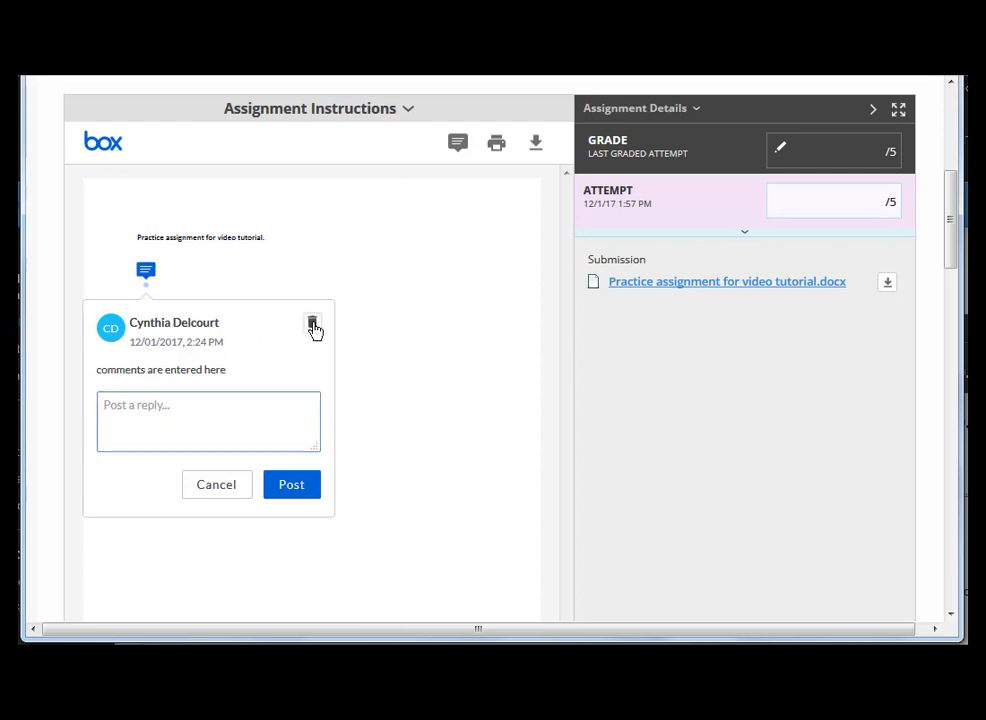
{"action": "left_click", "coordinate": [312, 327]}
{"action": "left_click", "coordinate": [252, 357]}
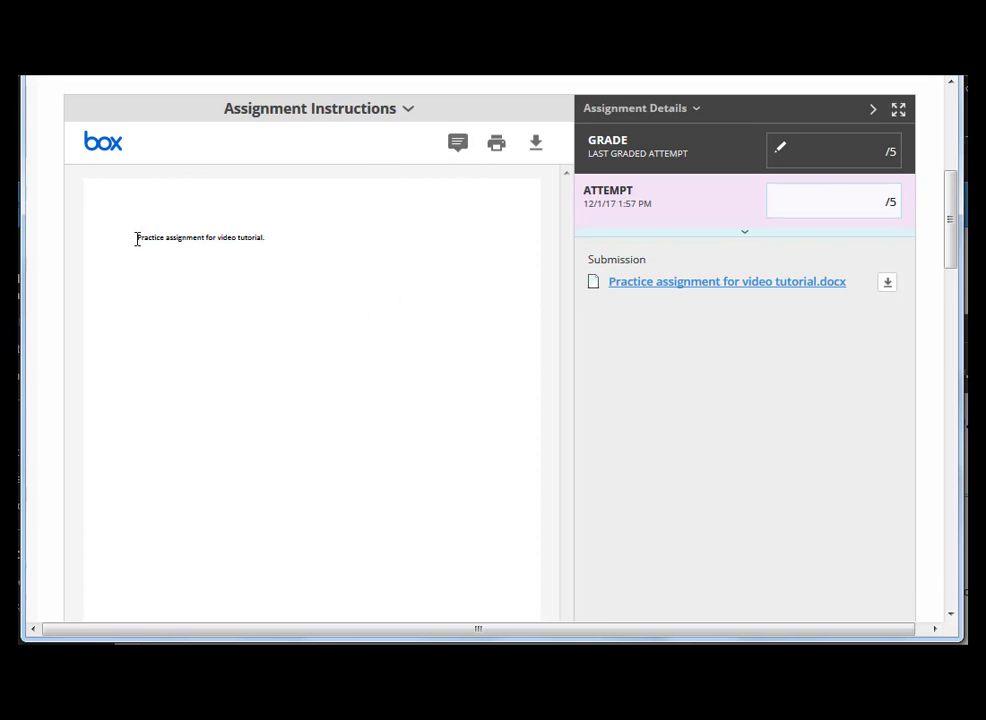
Step: Highlight the word 'Practice' in the title and attach the comment 'Comments are entered here.'
{"action": "left_click_drag", "start_coordinate": [141, 239], "coordinate": [166, 240]}
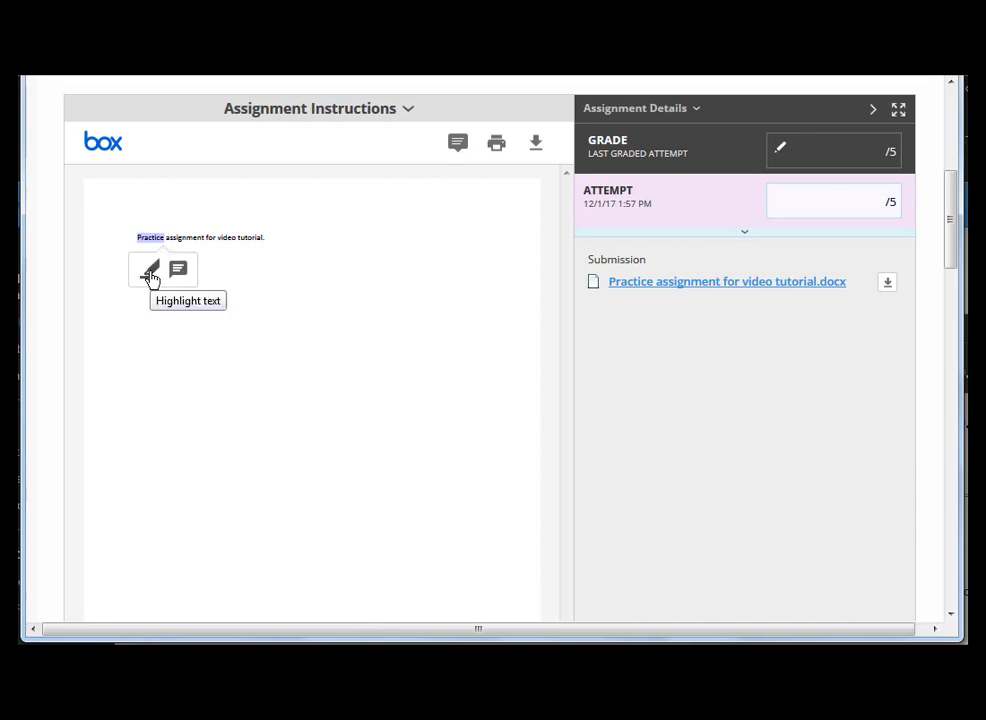
{"action": "left_click", "coordinate": [150, 278]}
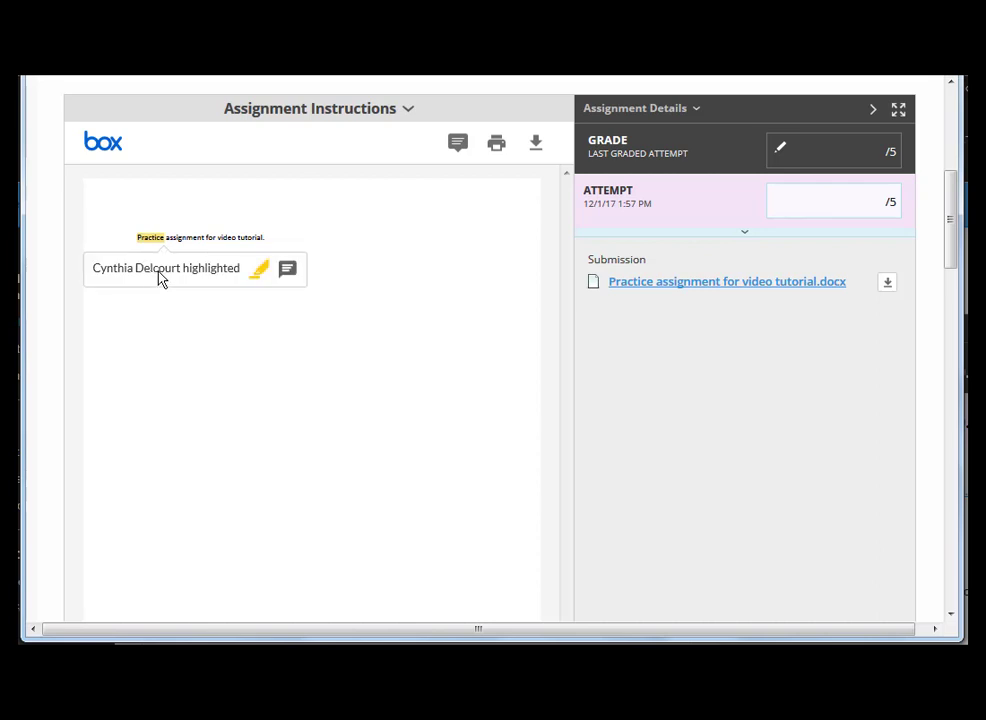
{"action": "left_click", "coordinate": [287, 270]}
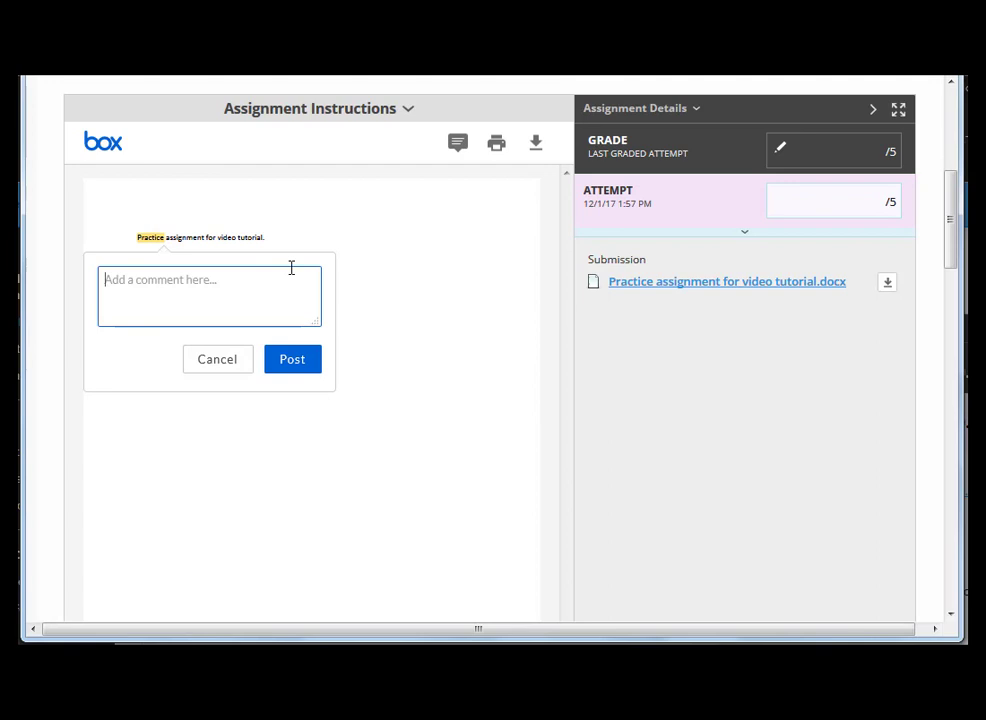
{"action": "type", "text": "Comments are "}
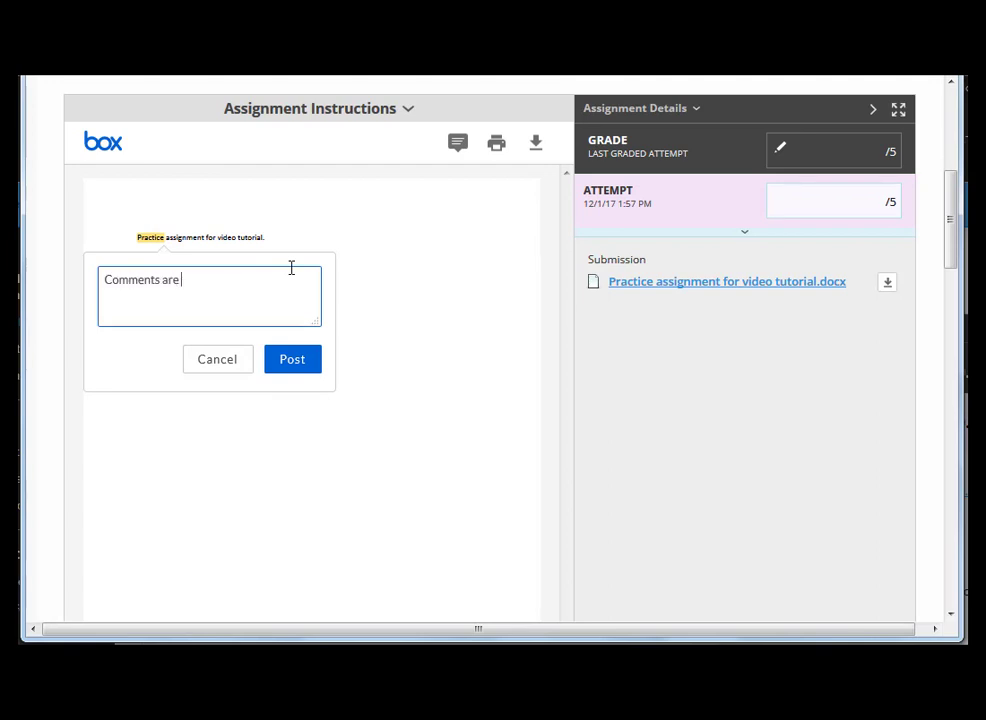
{"action": "type", "text": "entered here."}
{"action": "left_click", "coordinate": [296, 363]}
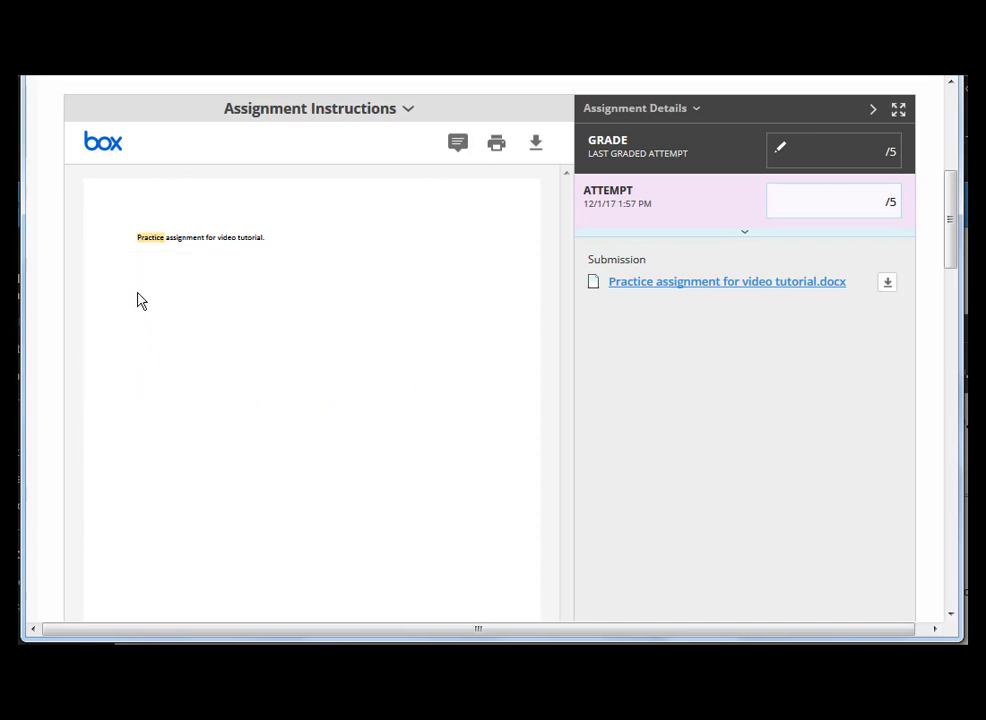
{"action": "mouse_move", "coordinate": [145, 242]}
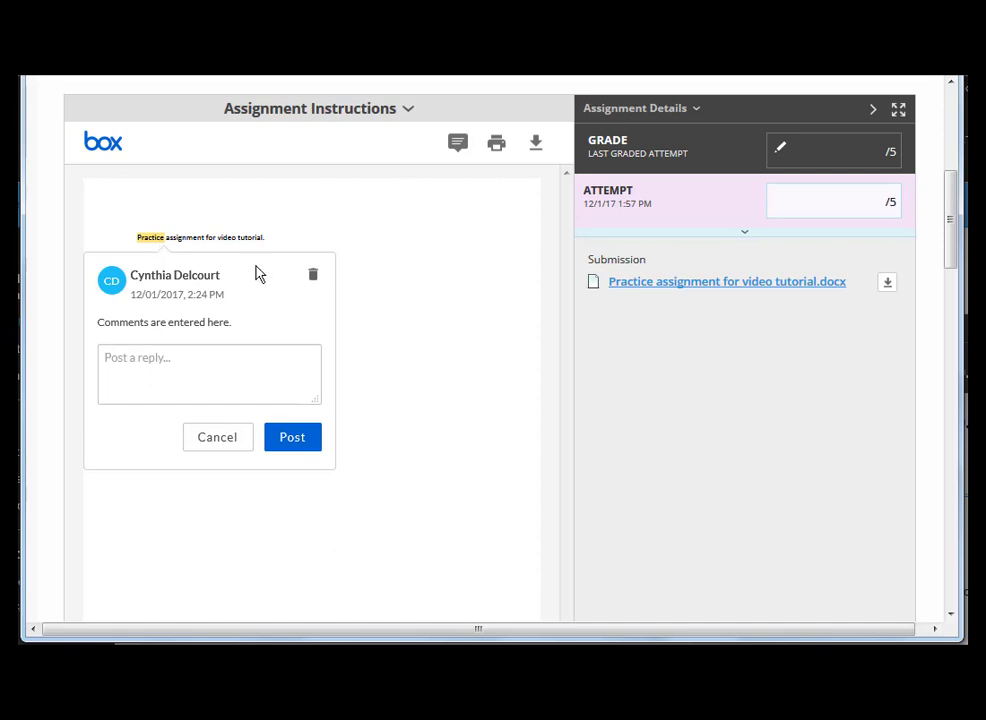
Step: Place a point comment below the highlight reading 'It's clear that there is a comment.'
{"action": "left_click", "coordinate": [458, 143]}
{"action": "left_click", "coordinate": [136, 278]}
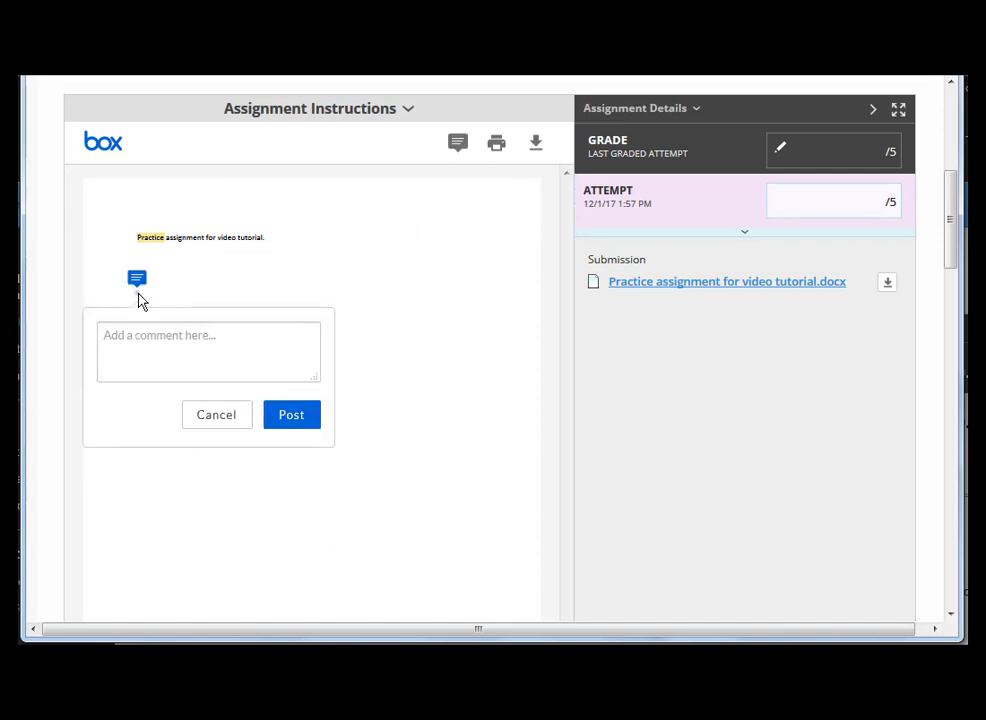
{"action": "left_click", "coordinate": [160, 357]}
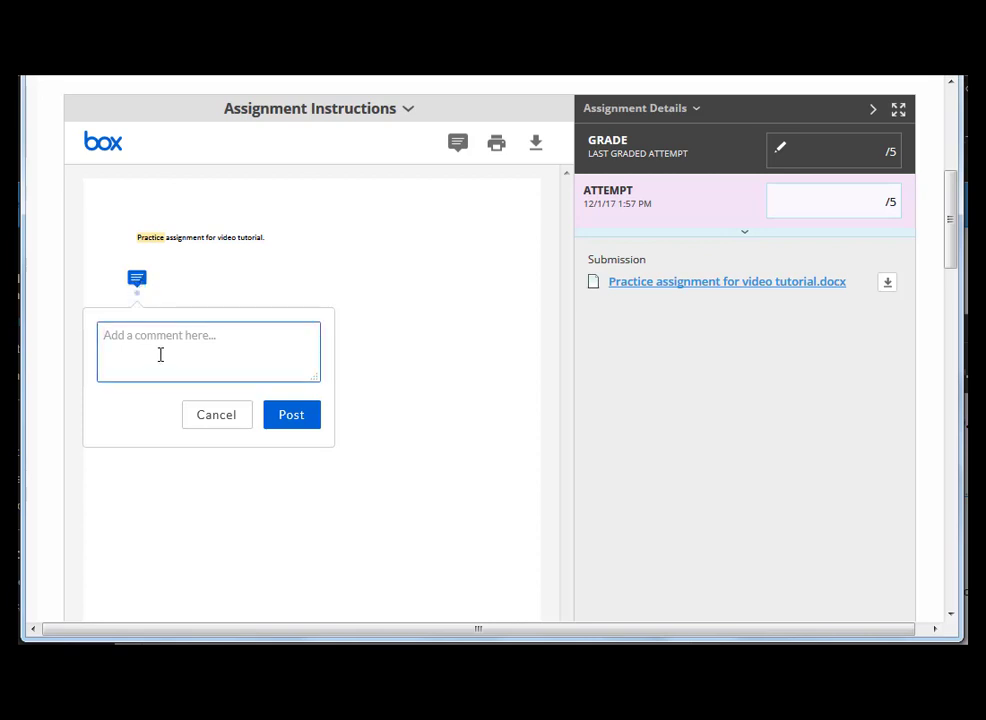
{"action": "type", "text": "It's clear"}
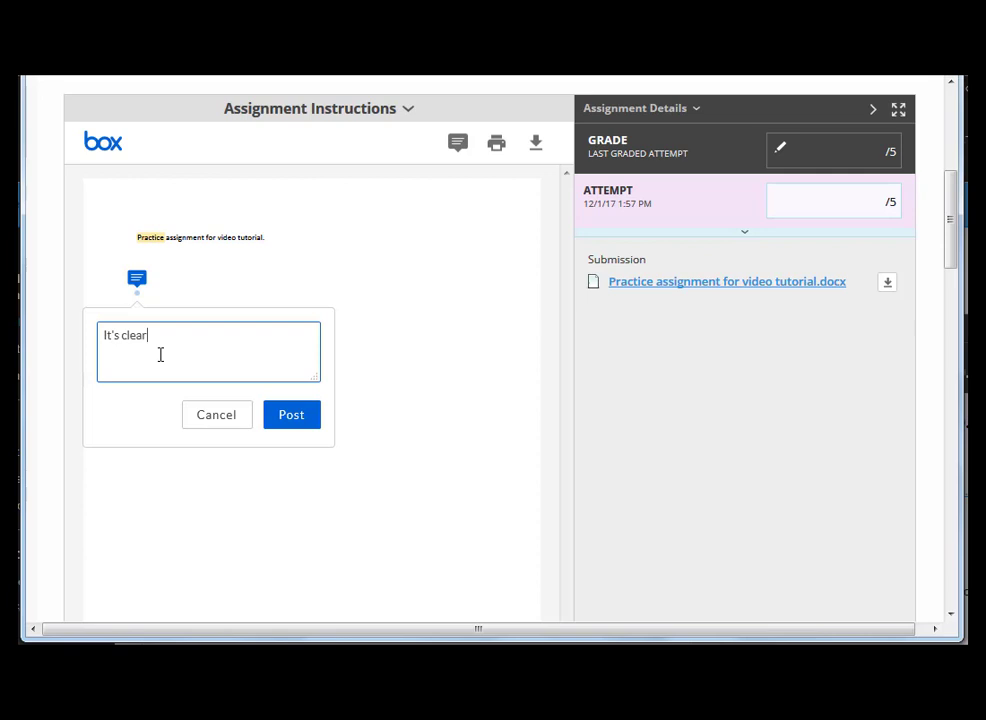
{"action": "type", "text": " that there is a comment."}
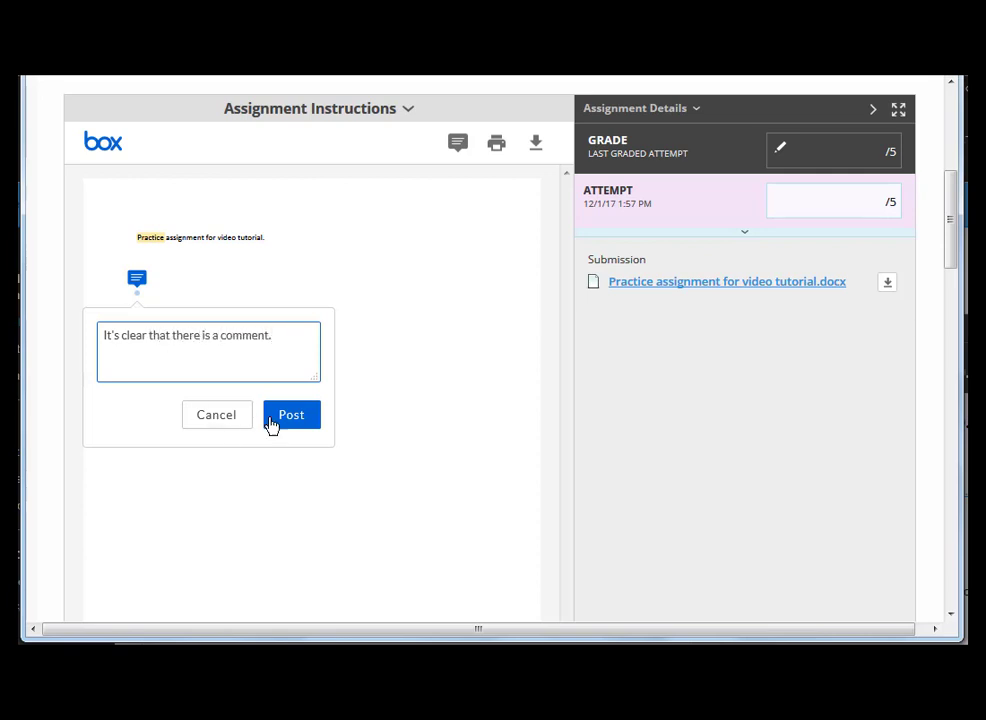
Step: Post the point comment, then open and close both the Practice and point comment threads
{"action": "left_click", "coordinate": [272, 414]}
{"action": "left_click", "coordinate": [453, 364]}
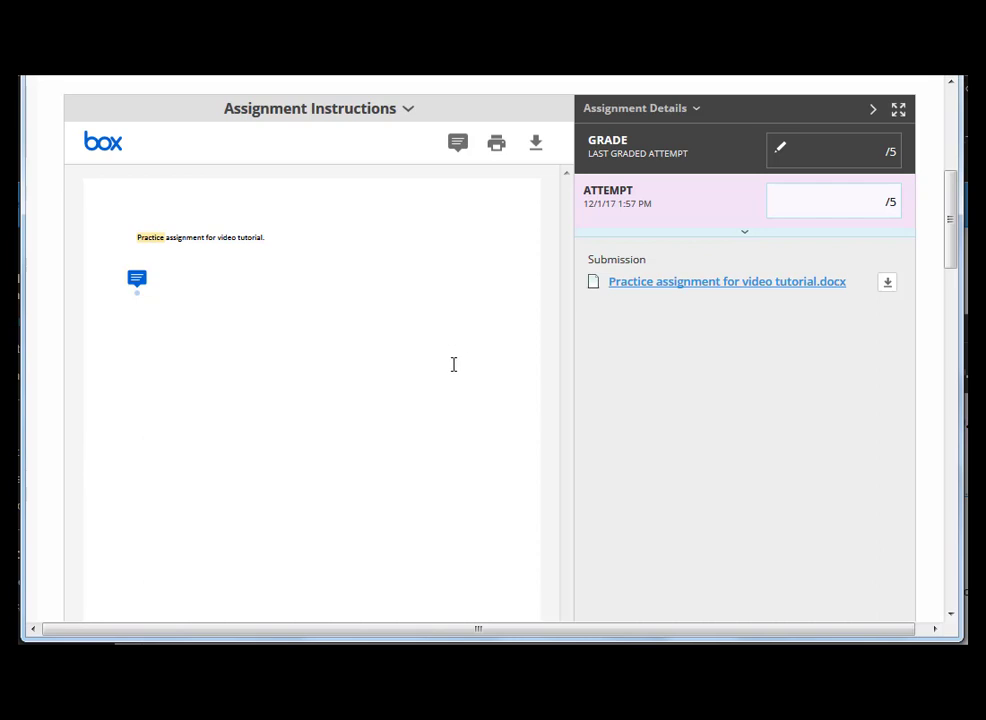
{"action": "left_click", "coordinate": [155, 240]}
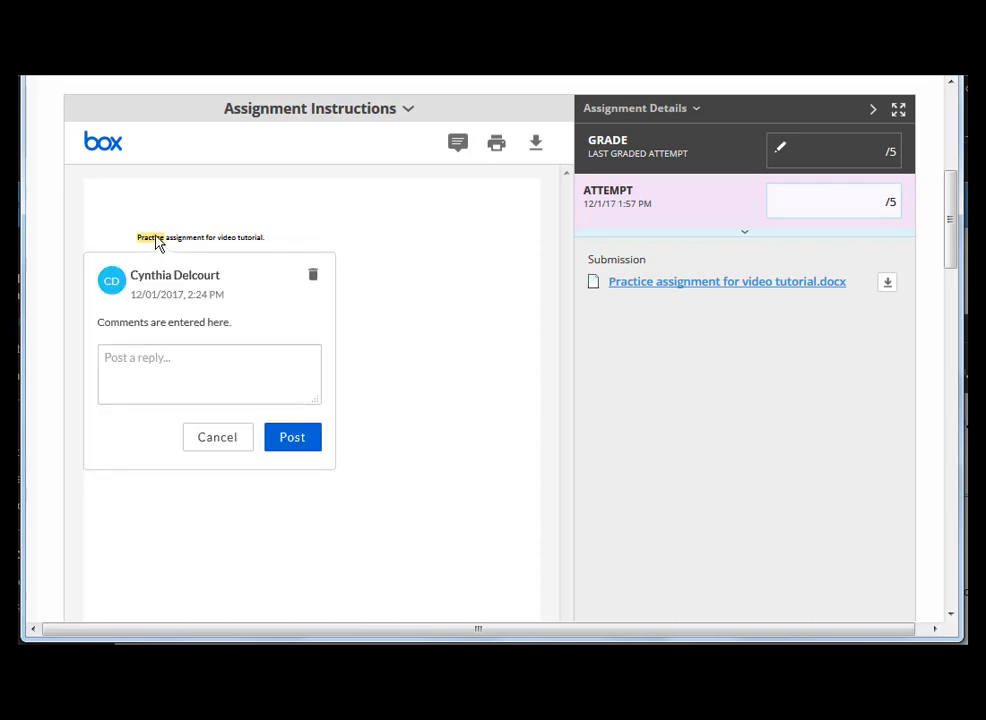
{"action": "left_click", "coordinate": [476, 434]}
{"action": "left_click", "coordinate": [137, 282]}
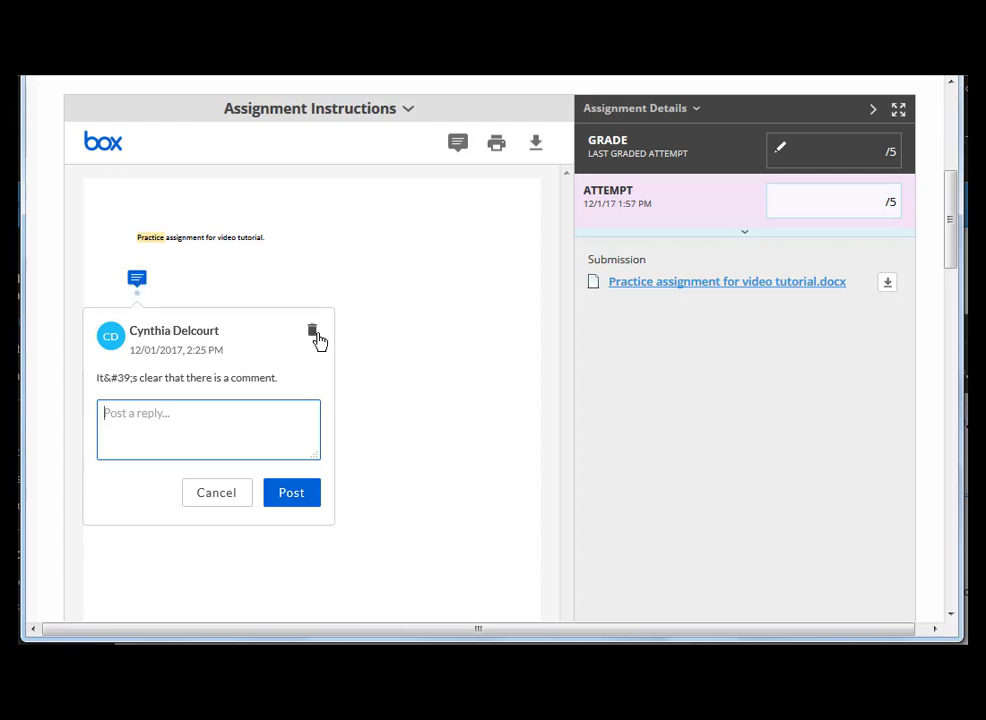
{"action": "left_click", "coordinate": [313, 333]}
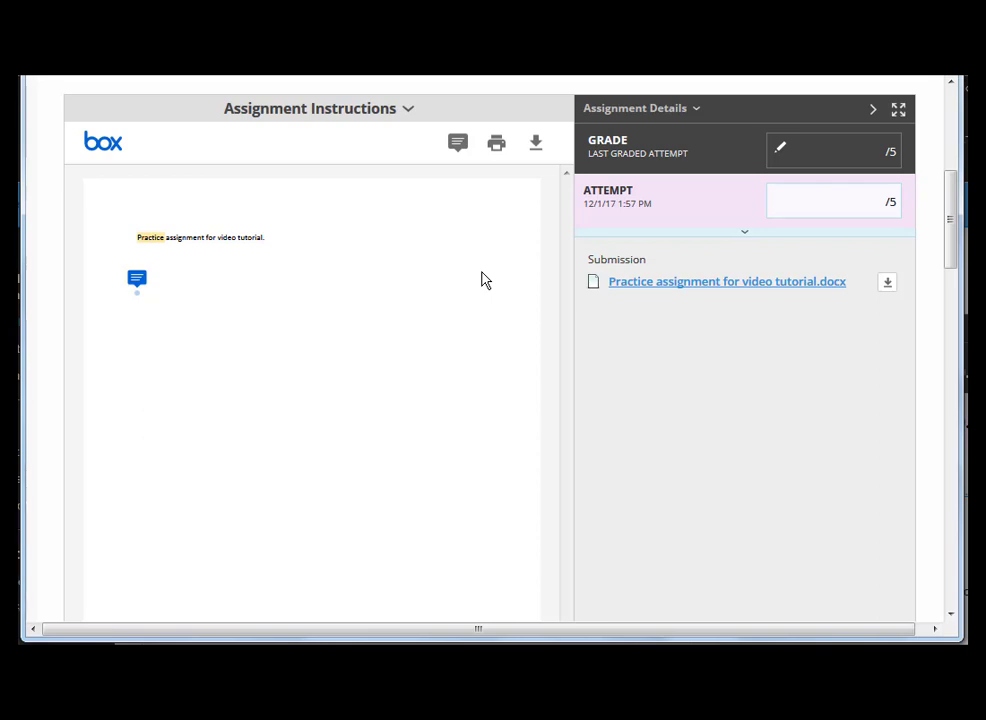
Step: Enter feedback 'Overall feedback entered here.', grade the attempt 5, and submit
{"action": "left_click", "coordinate": [746, 236]}
{"action": "left_click", "coordinate": [700, 325]}
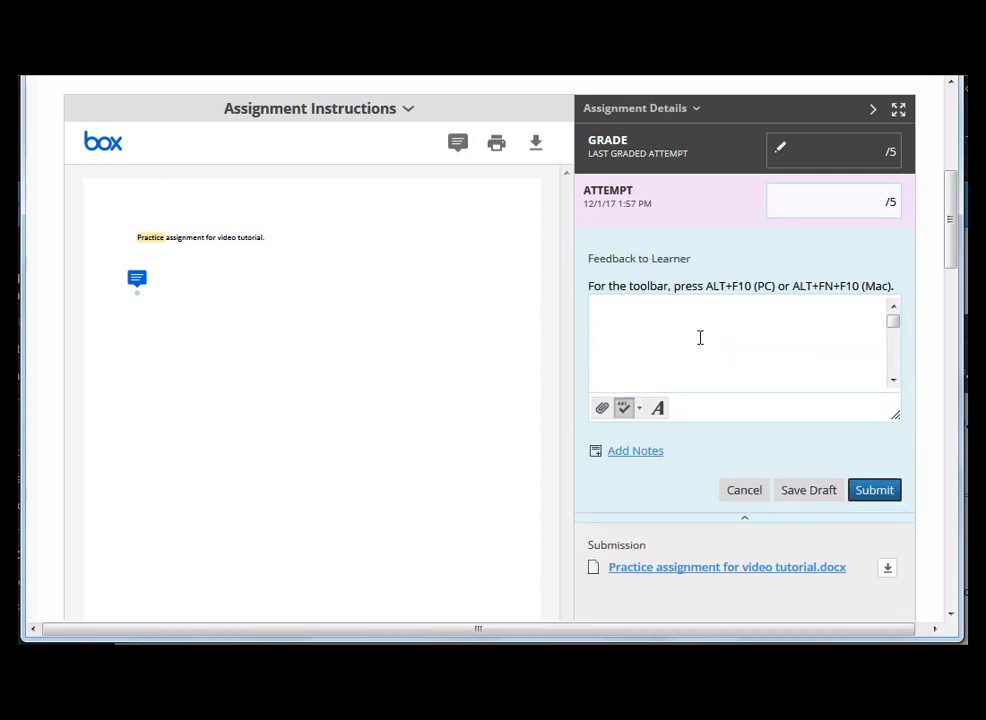
{"action": "type", "text": "Overall feedback e"}
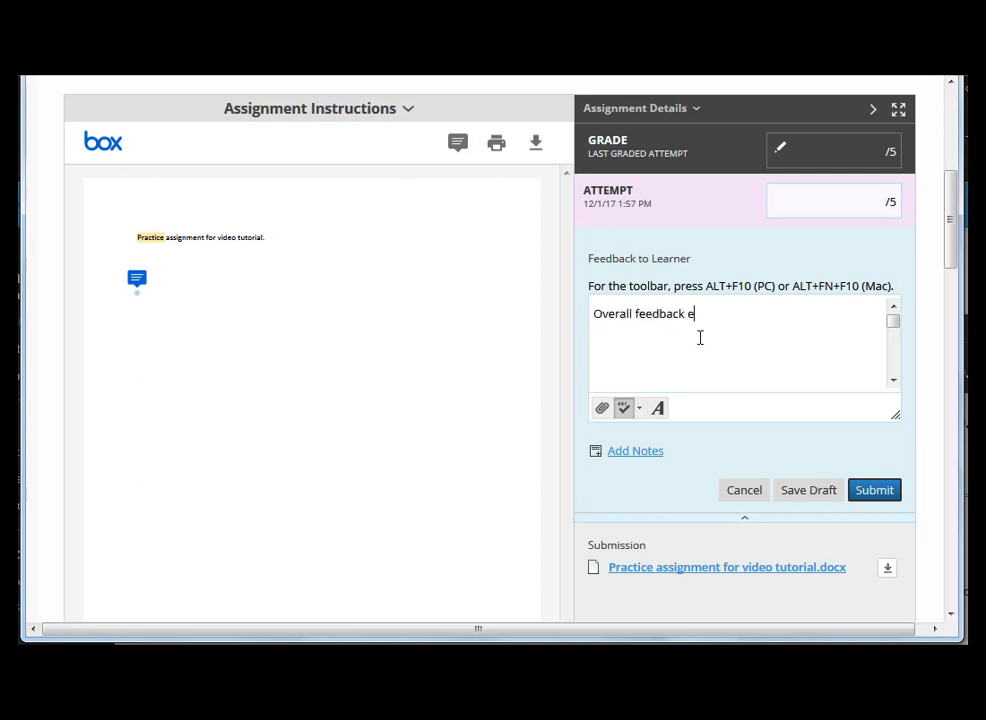
{"action": "type", "text": "ntered here."}
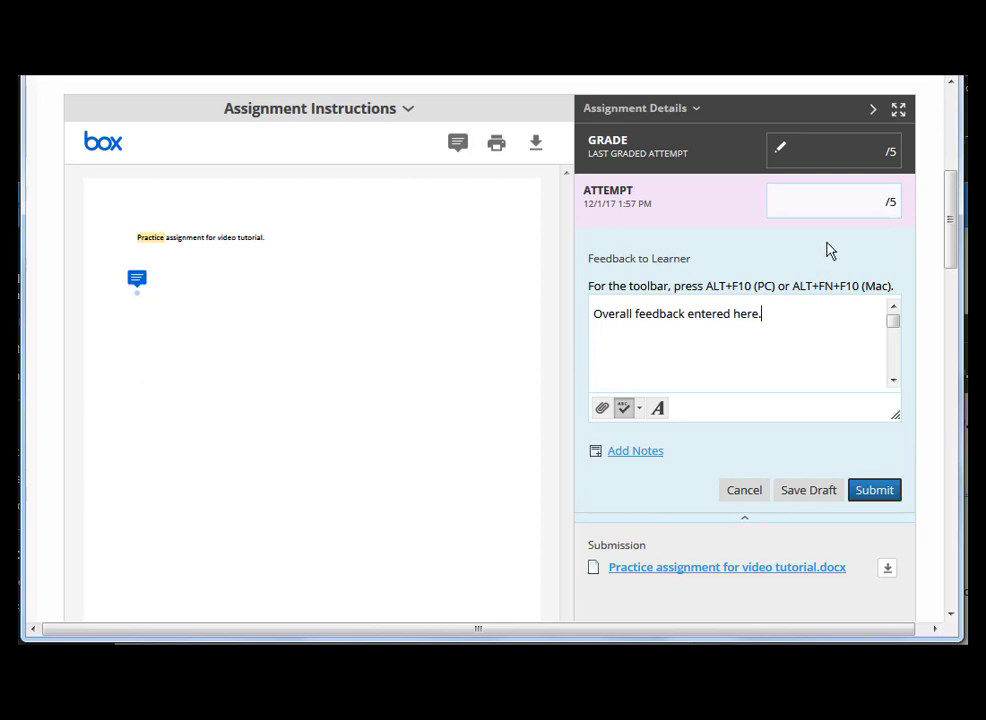
{"action": "left_click", "coordinate": [847, 198]}
{"action": "type", "text": "5"}
{"action": "left_click", "coordinate": [866, 495]}
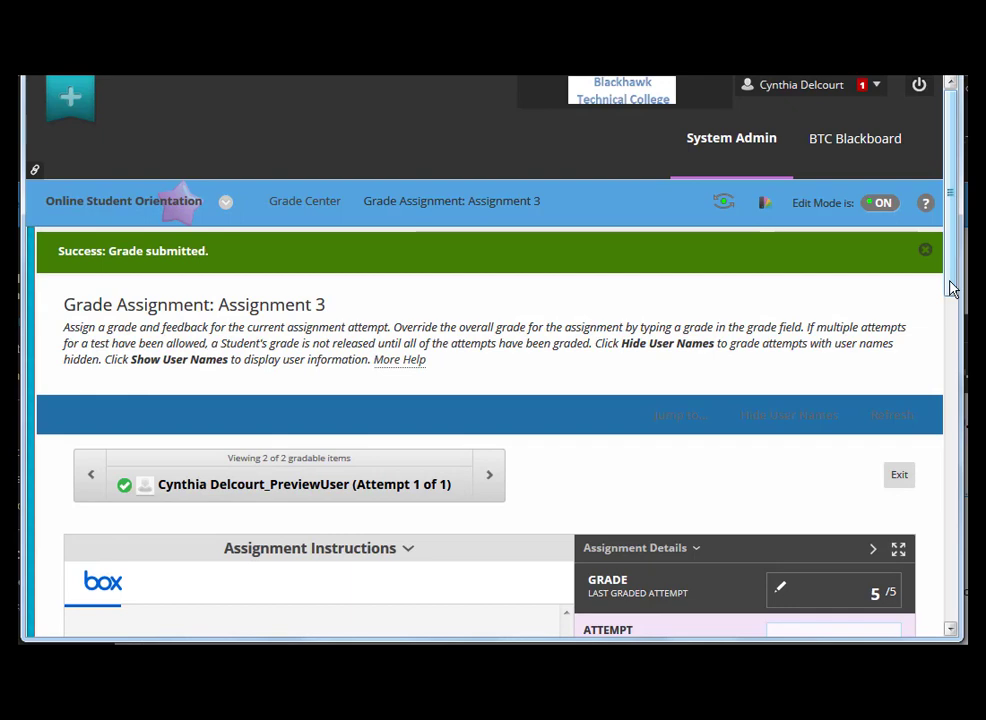
Step: Scroll through the graded attempt and reopen the Feedback to Learner area
{"action": "scroll", "coordinate": [950, 300], "scroll_direction": "down", "scroll_amount": 3}
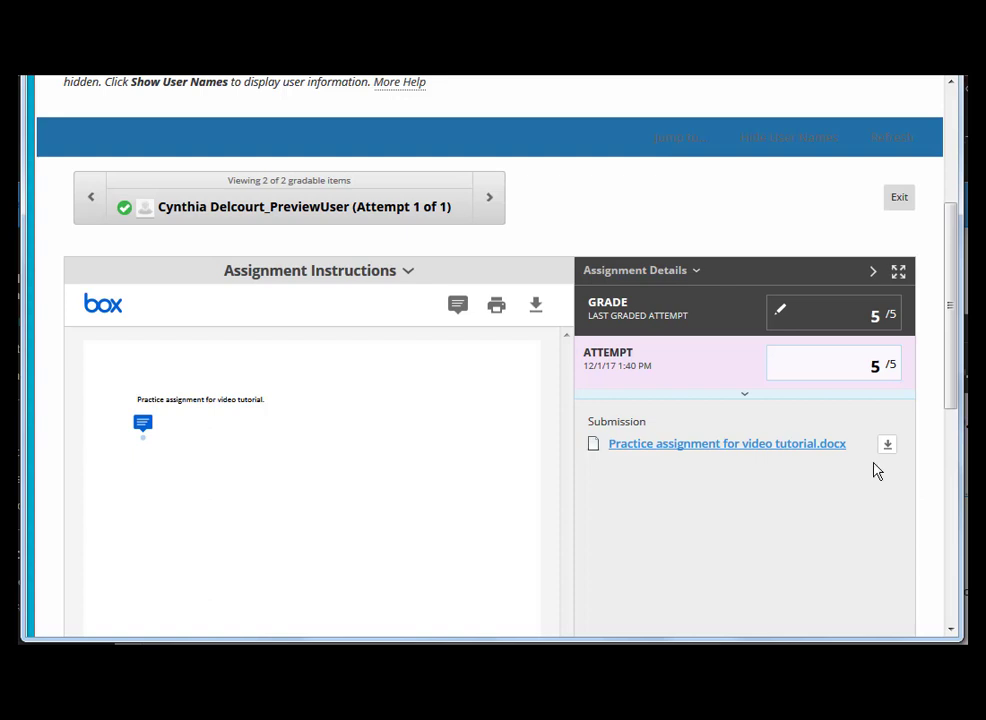
{"action": "left_click_drag", "start_coordinate": [951, 378], "coordinate": [965, 430]}
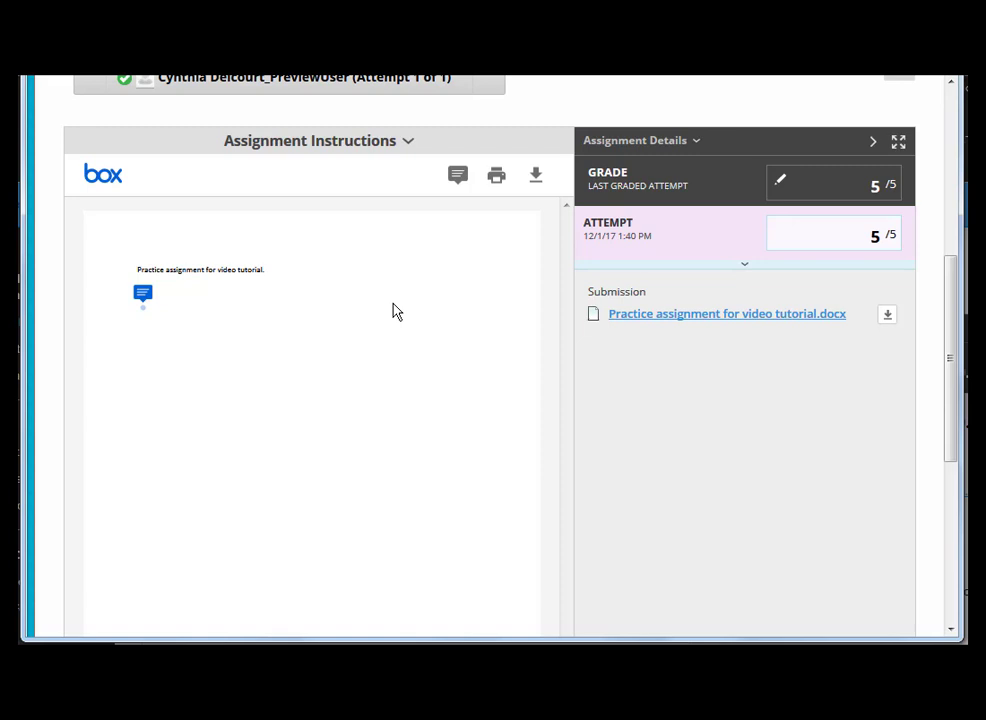
{"action": "left_click", "coordinate": [750, 265]}
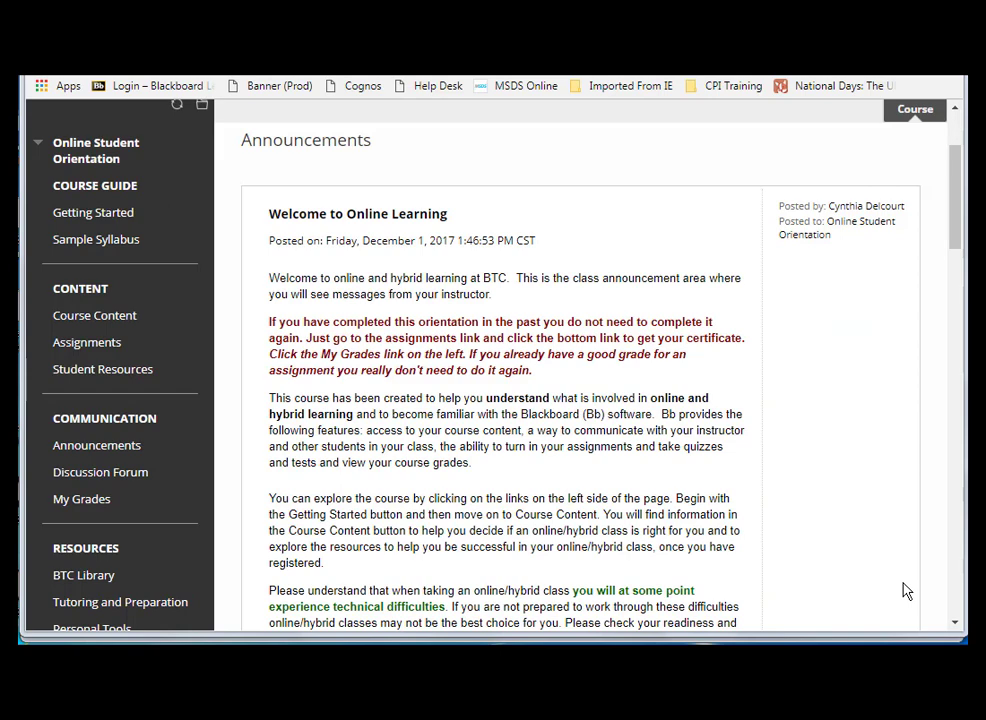
Step: Open Assignment 3 from My Grades and scroll to the document graded 5.000
{"action": "left_click", "coordinate": [85, 503]}
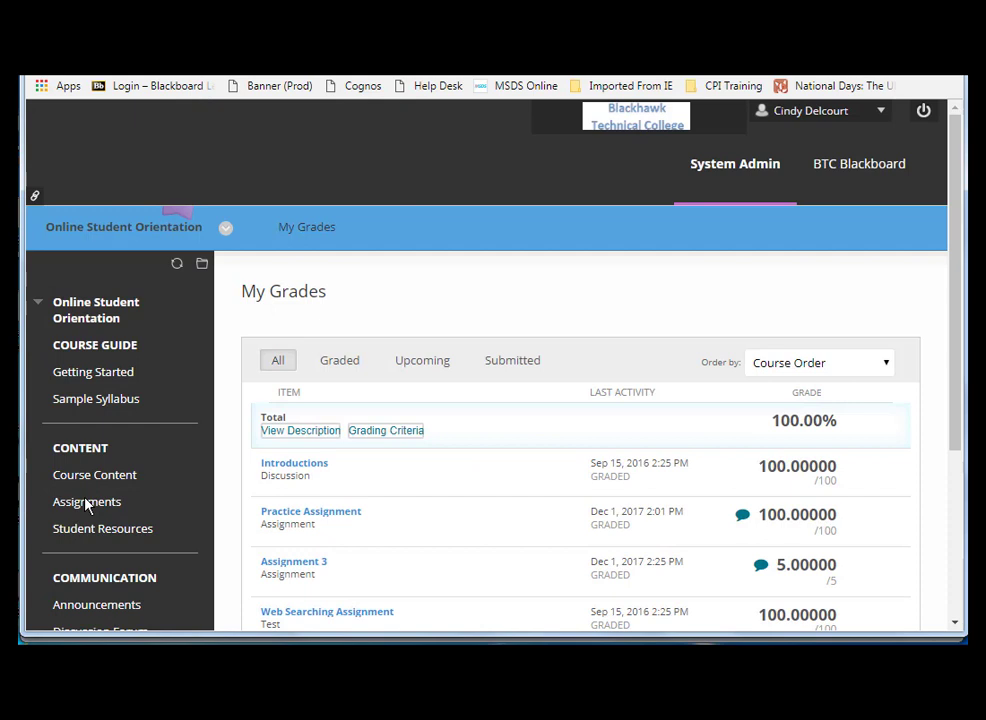
{"action": "left_click", "coordinate": [289, 563]}
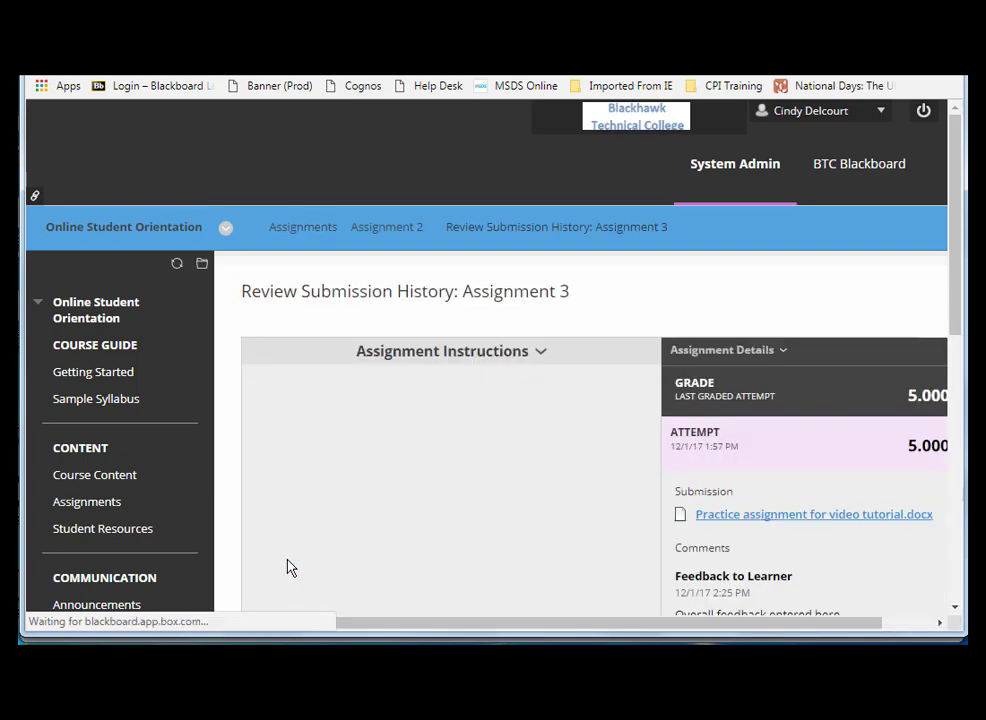
{"action": "left_click_drag", "start_coordinate": [953, 191], "coordinate": [955, 271]}
{"action": "left_click_drag", "start_coordinate": [955, 218], "coordinate": [950, 253]}
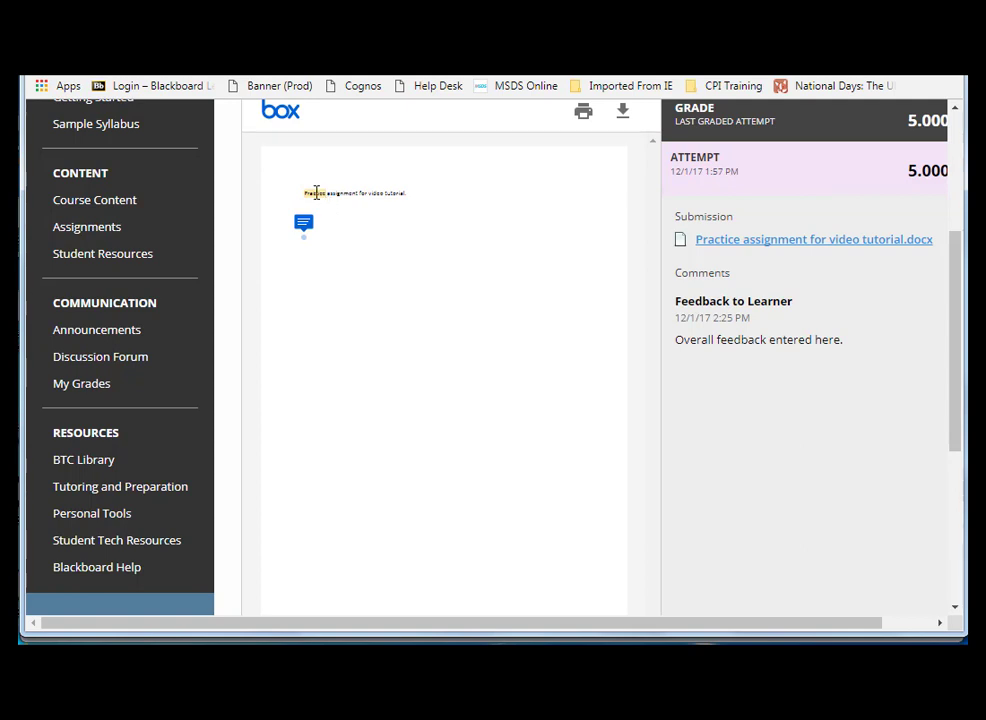
{"action": "left_click", "coordinate": [316, 194]}
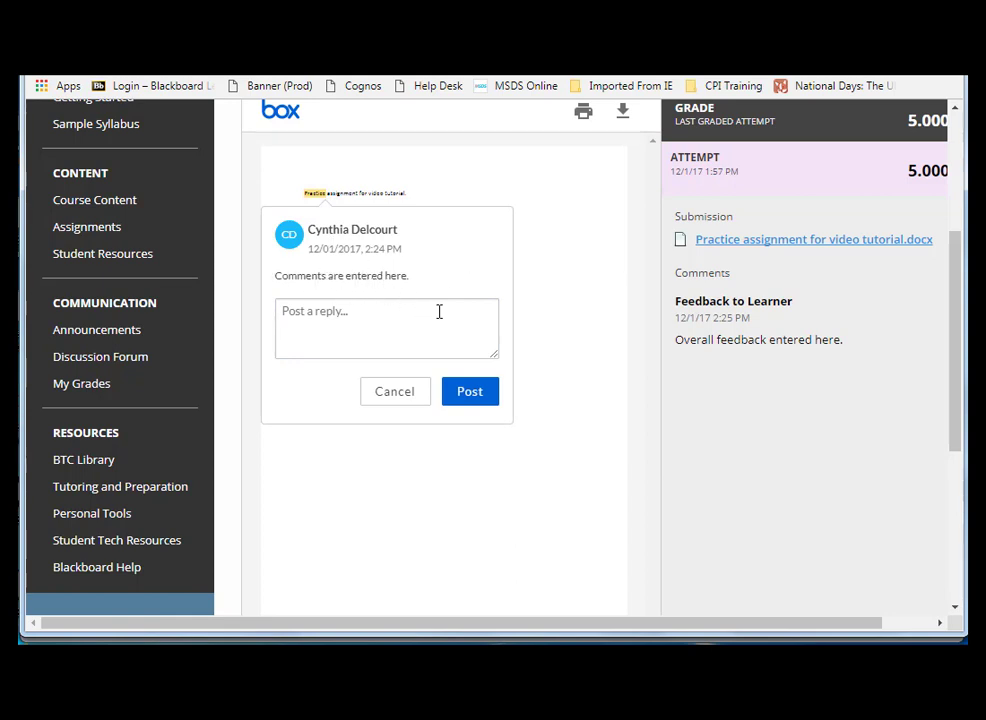
{"action": "left_click", "coordinate": [372, 328]}
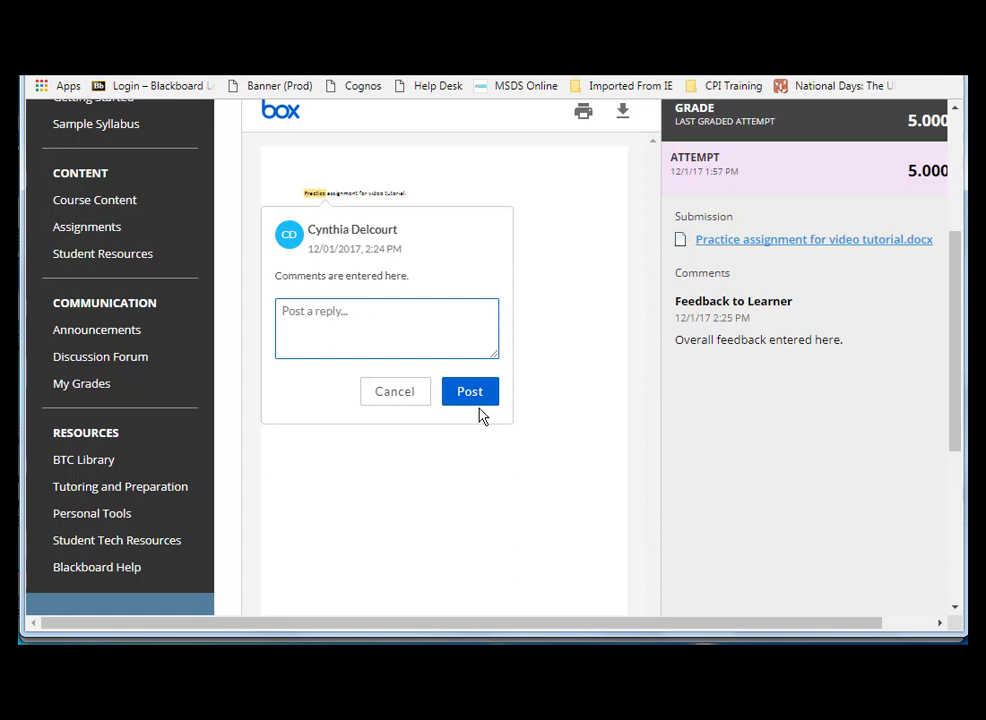
{"action": "left_click", "coordinate": [578, 362]}
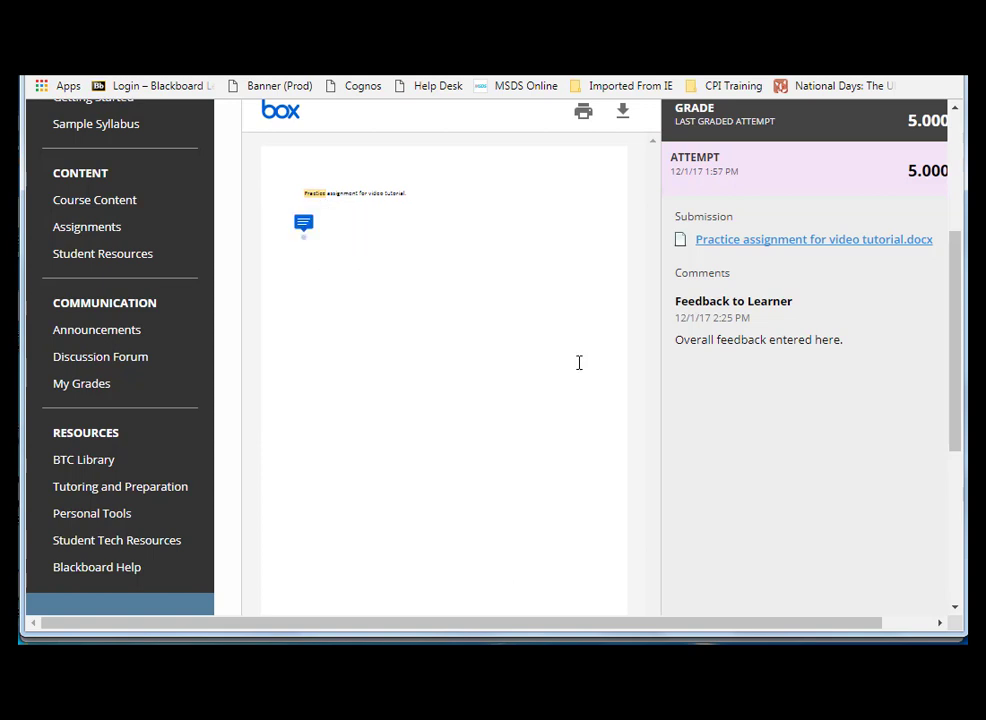
{"action": "left_click", "coordinate": [320, 194]}
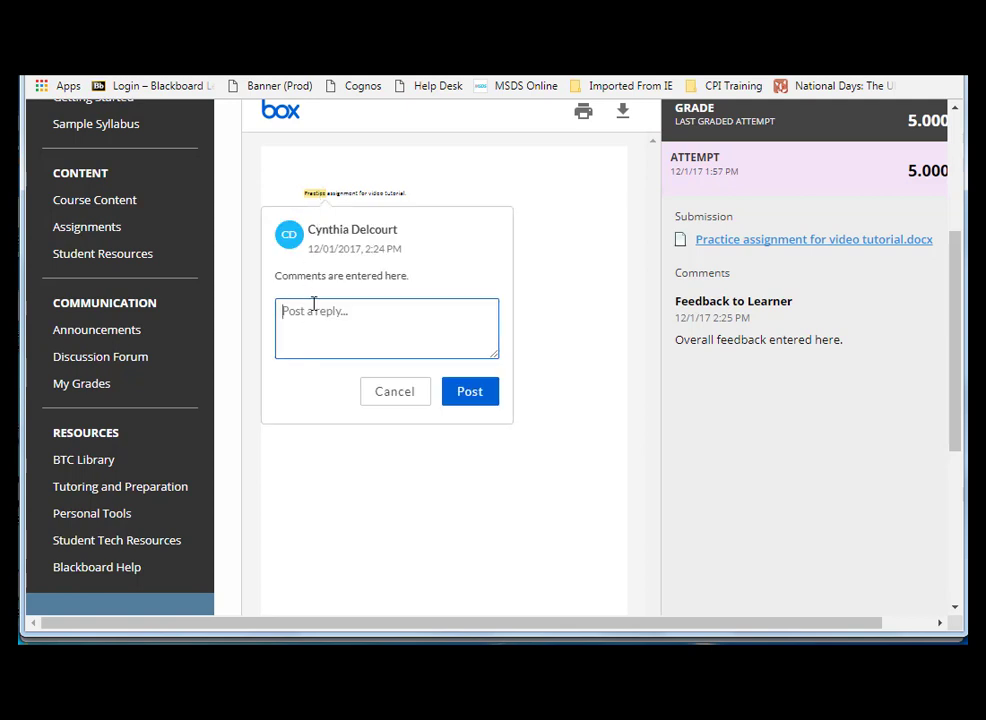
{"action": "left_click", "coordinate": [405, 396]}
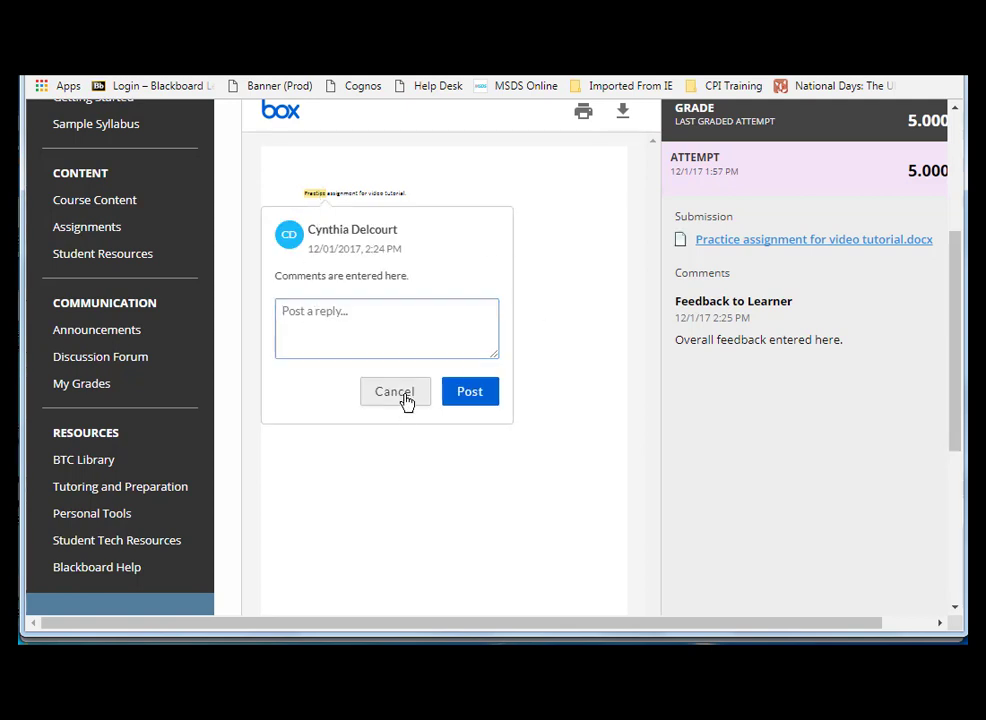
{"action": "left_click", "coordinate": [305, 226]}
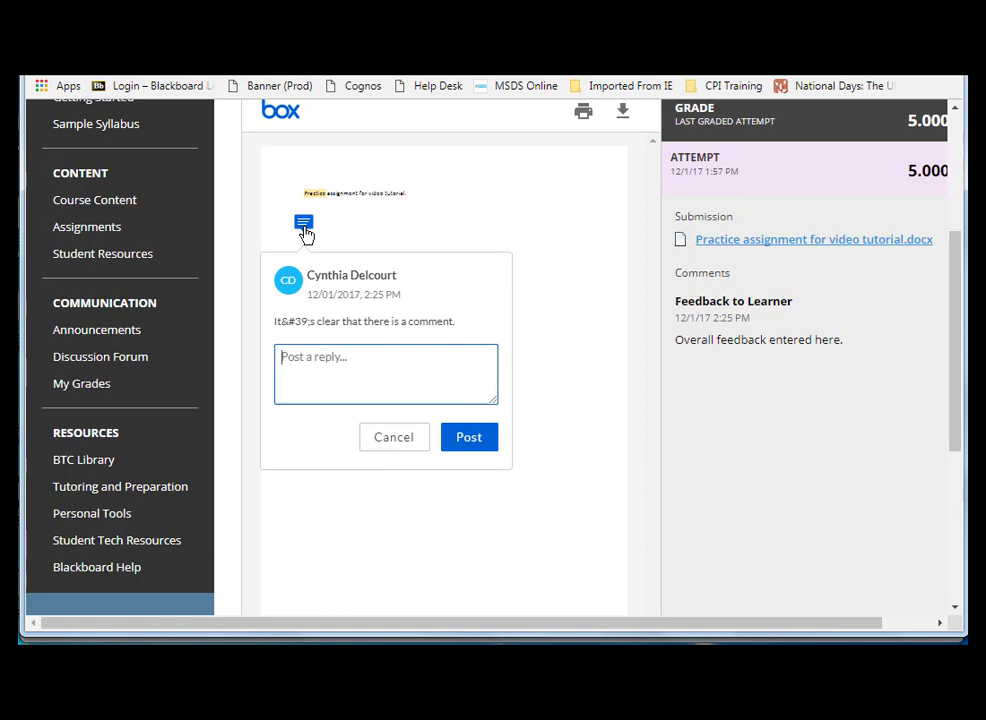
{"action": "left_click", "coordinate": [304, 232]}
{"action": "left_click", "coordinate": [304, 230]}
{"action": "left_click", "coordinate": [337, 228]}
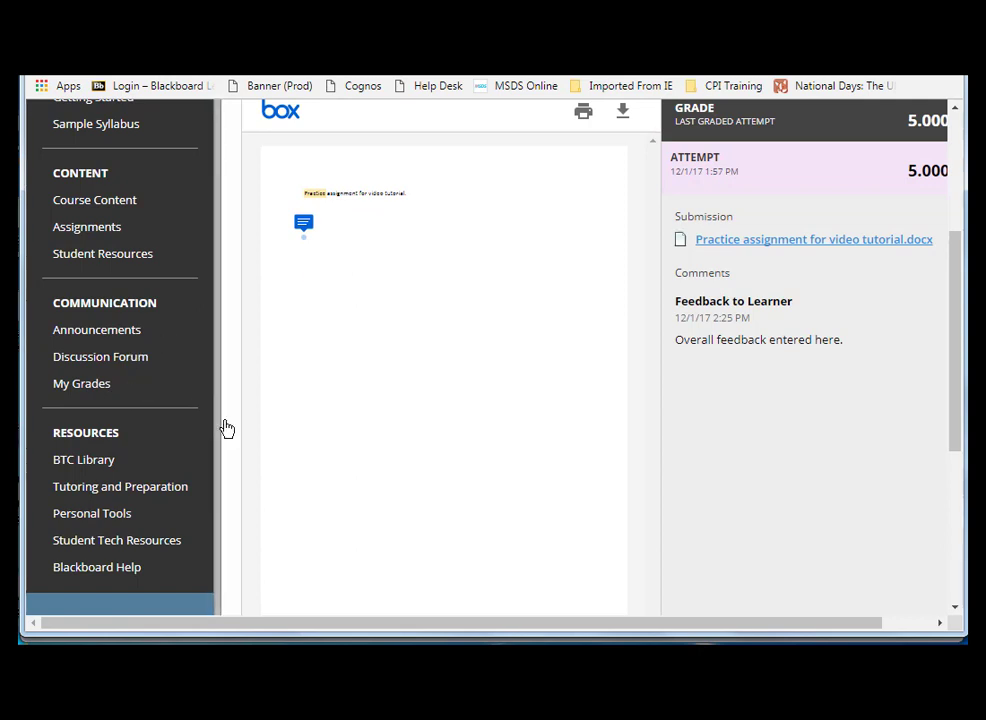
{"action": "left_click", "coordinate": [96, 391]}
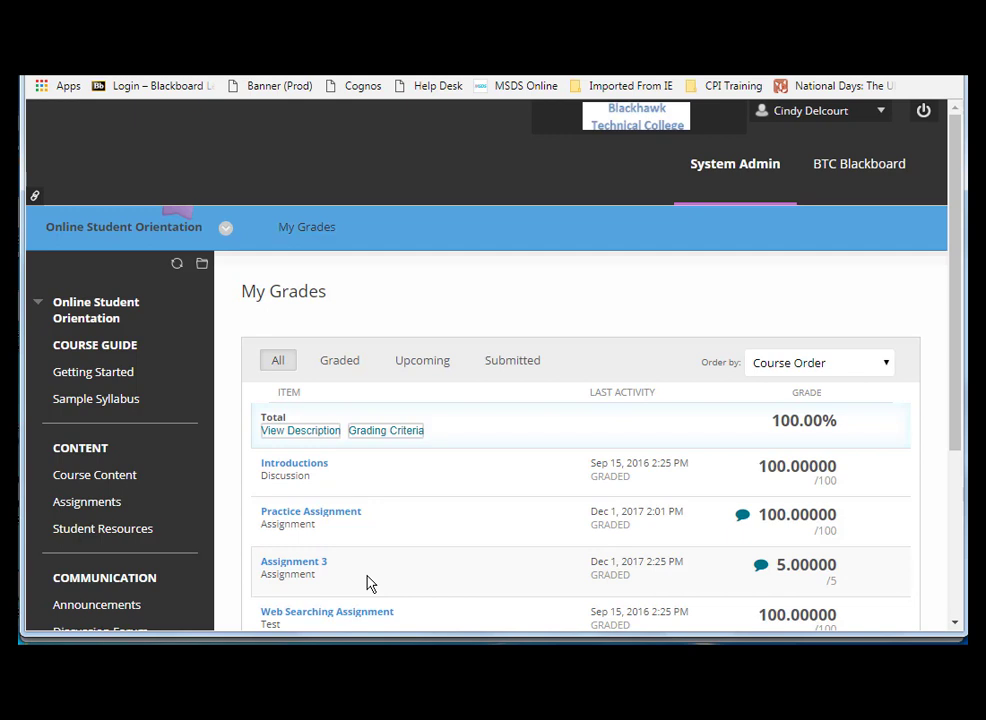
{"action": "left_click", "coordinate": [762, 567]}
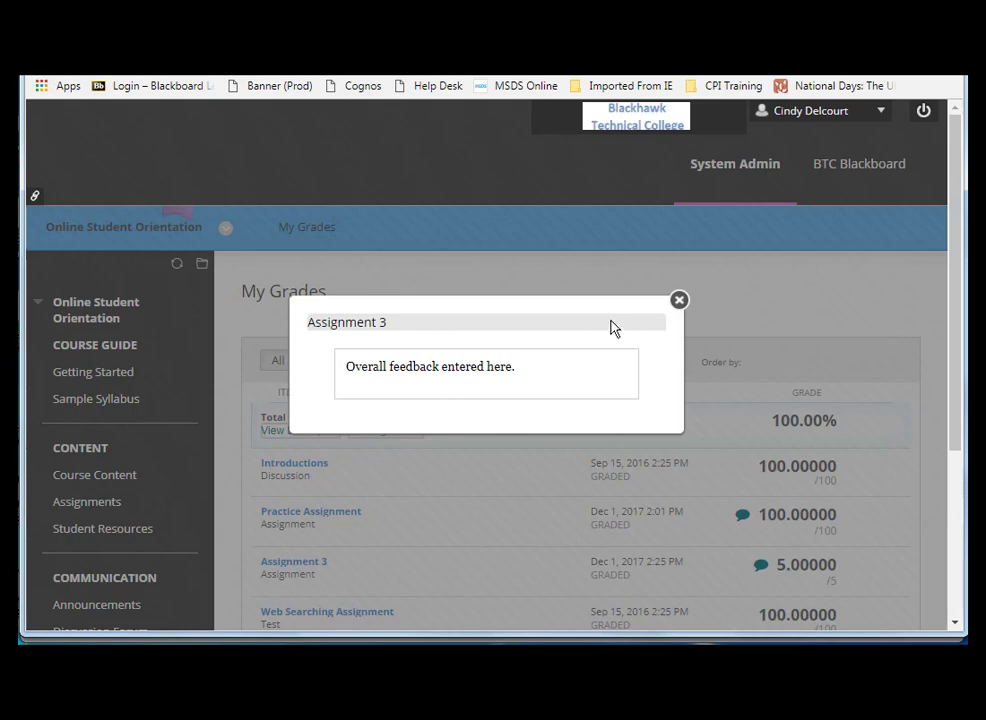
{"action": "left_click", "coordinate": [679, 302]}
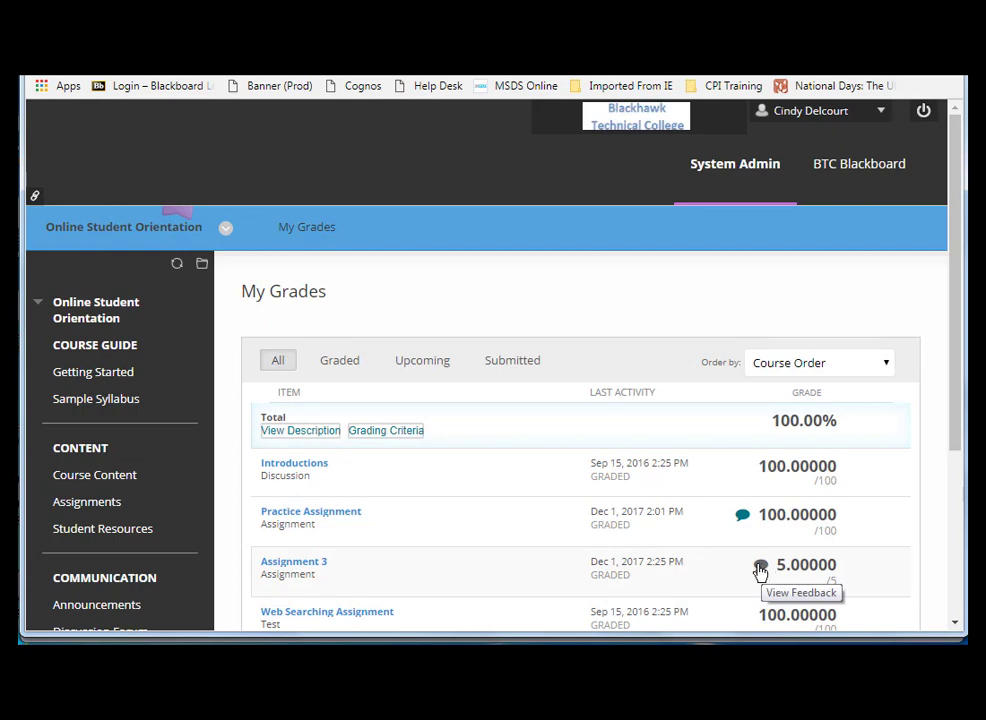
{"action": "left_click", "coordinate": [303, 563]}
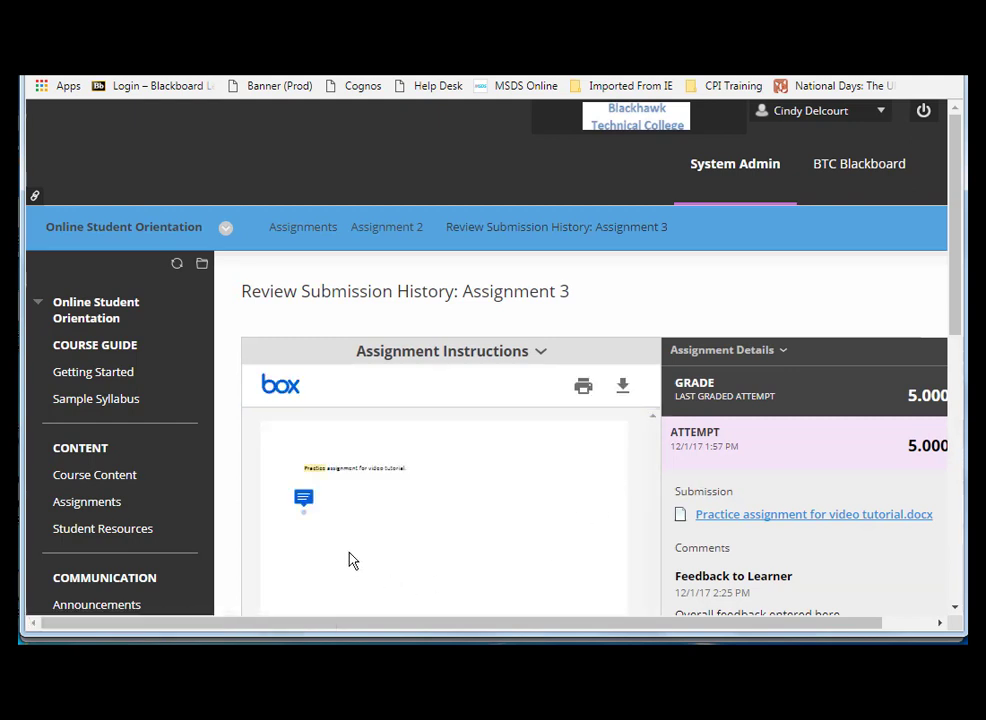
Step: View and close the instructor's point comment on the document, then scroll back up
{"action": "scroll", "coordinate": [315, 512], "scroll_direction": "down", "scroll_amount": 3}
{"action": "left_click", "coordinate": [304, 228]}
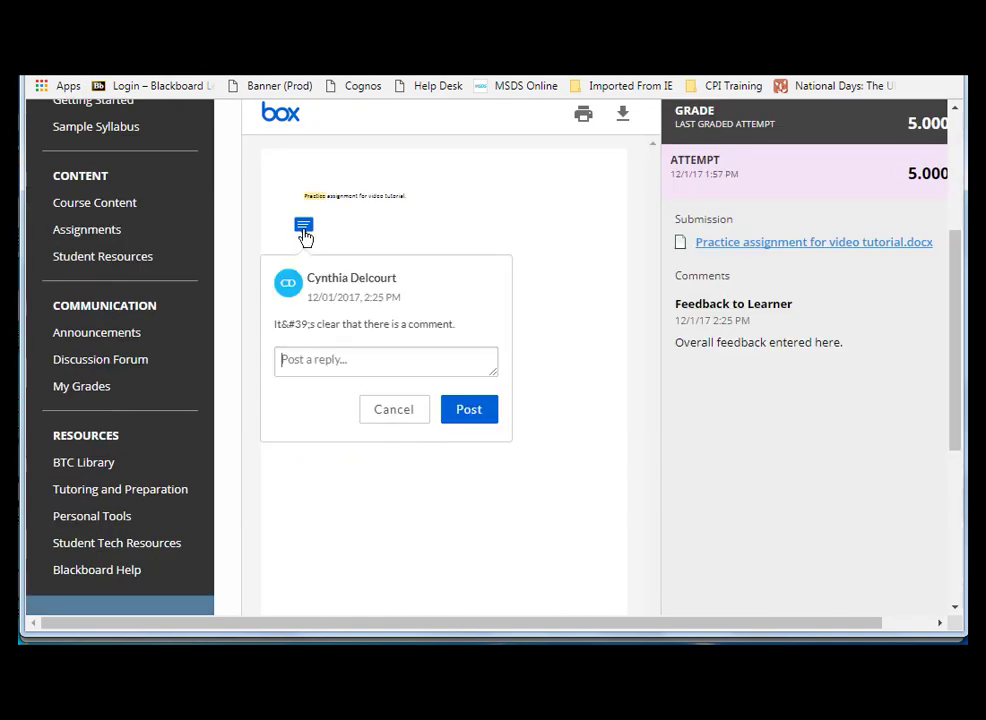
{"action": "left_click", "coordinate": [363, 191]}
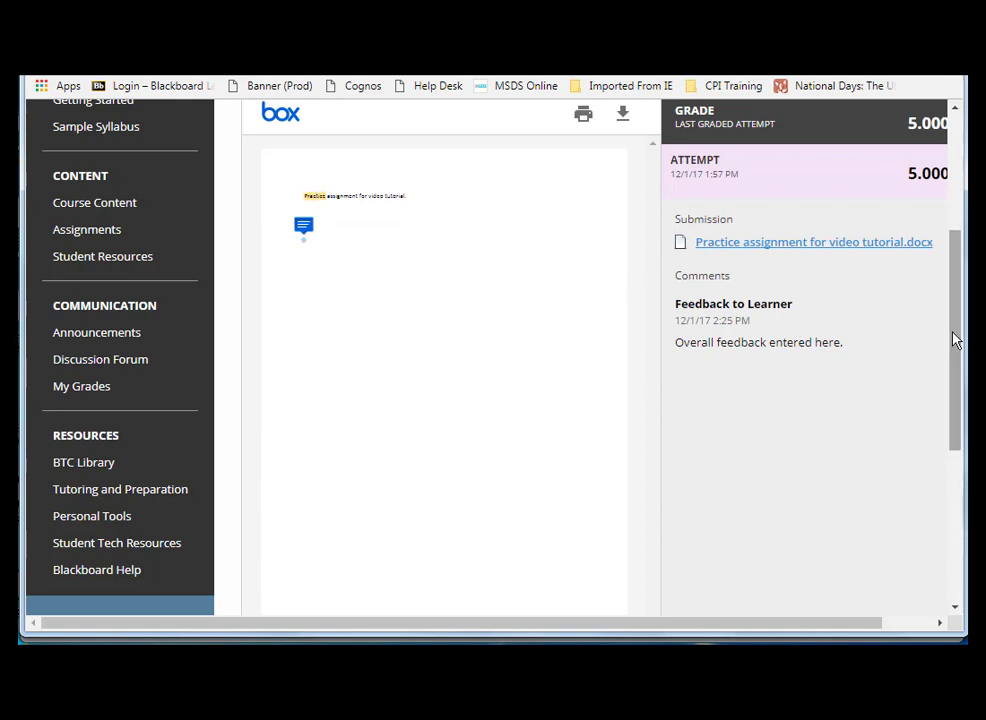
{"action": "left_click_drag", "start_coordinate": [955, 340], "coordinate": [955, 291]}
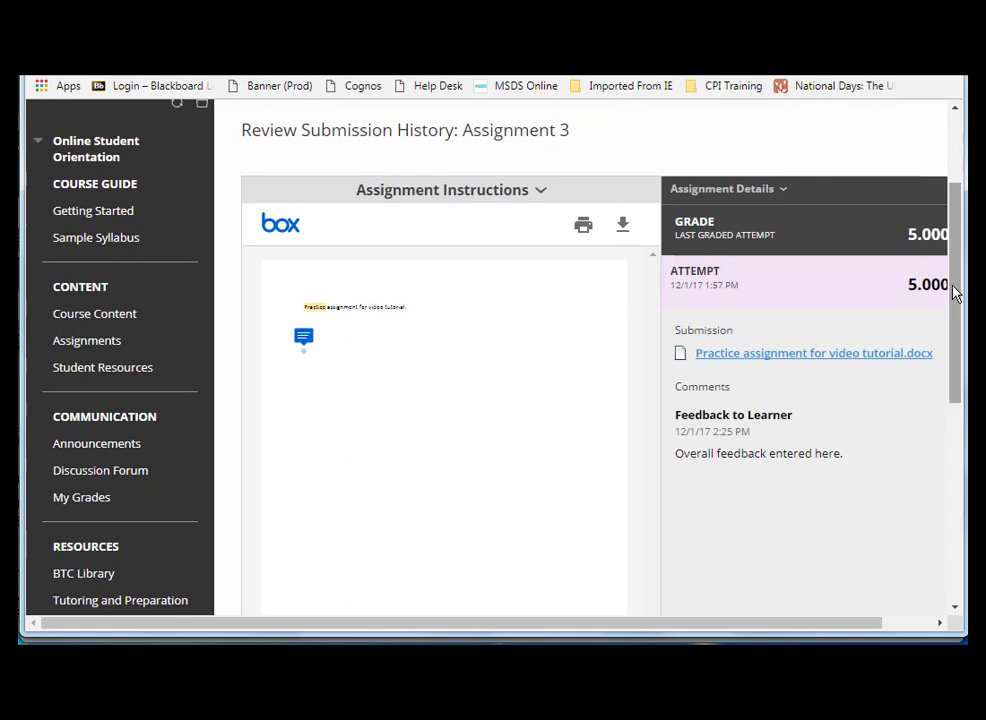